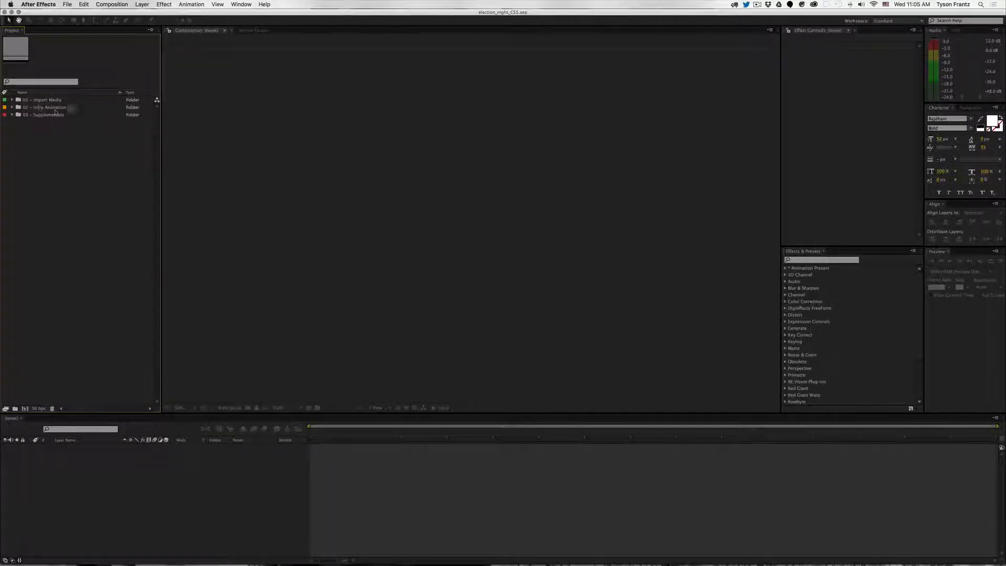
Expand the 01 – Import Media folder to view its subfolders, and collapse it again.
left_click(16, 101)
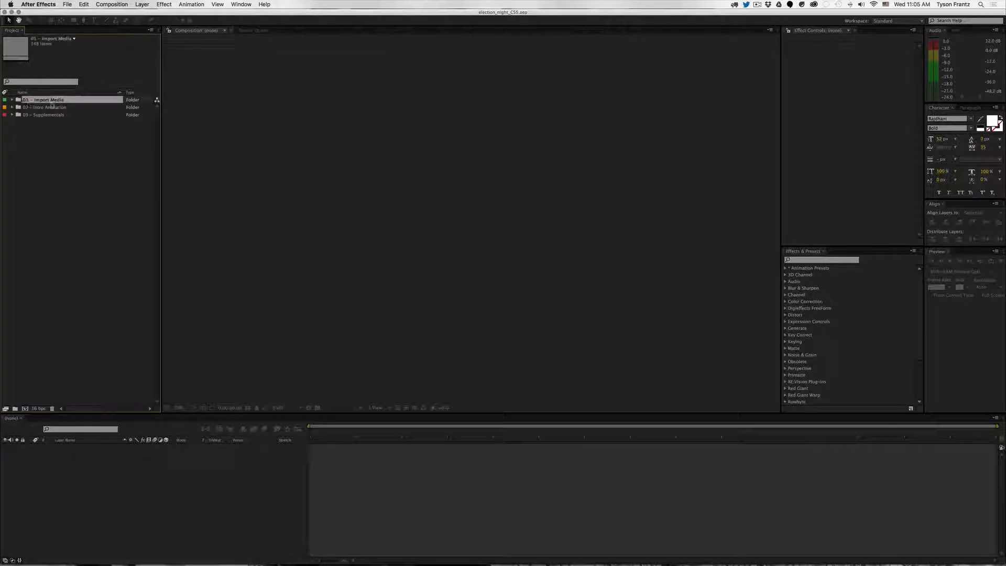
left_click(11, 100)
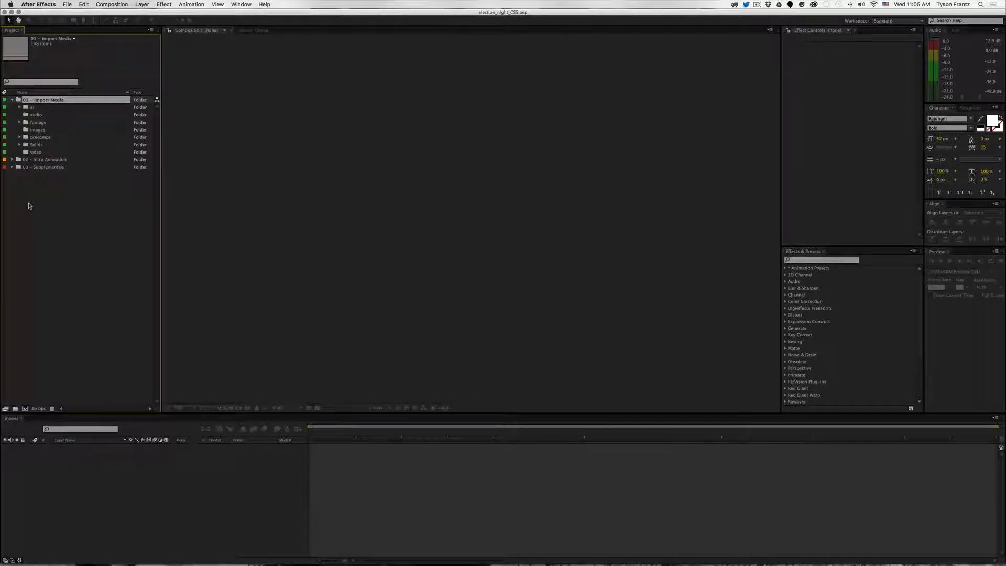
left_click(12, 100)
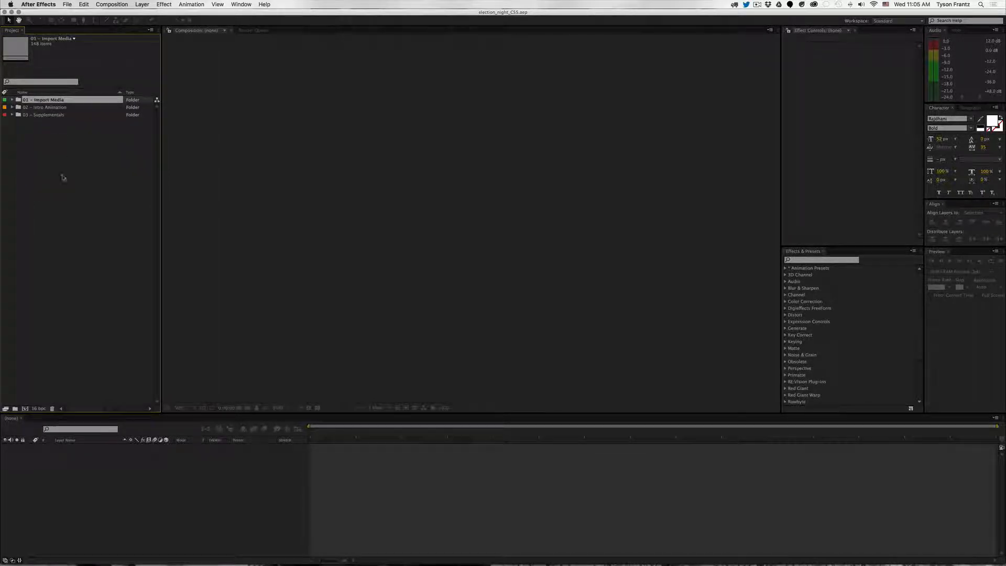
Examine the step subfolders inside the 02 – Intro Animation folder, and collapse it again.
left_click(38, 108)
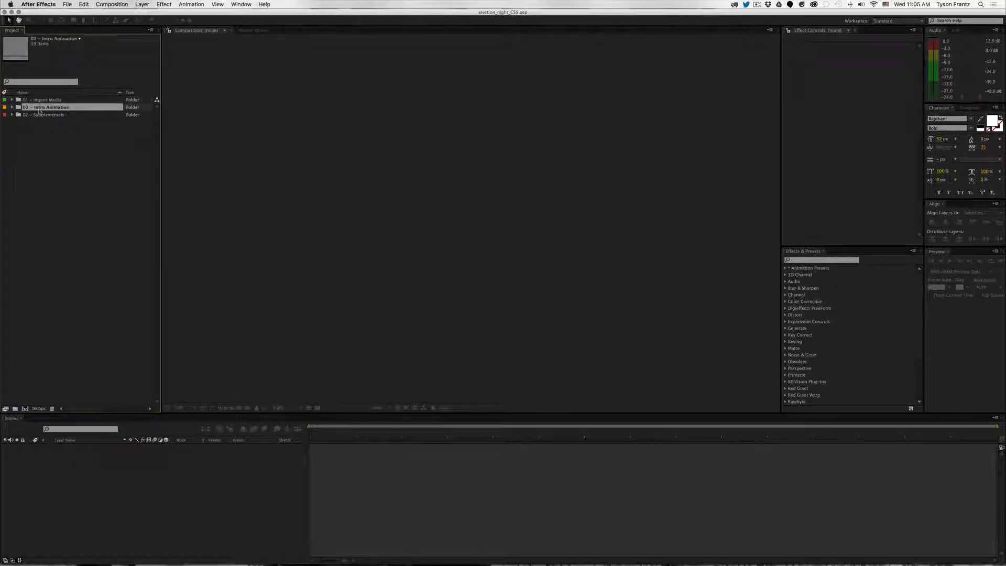
left_click(40, 115)
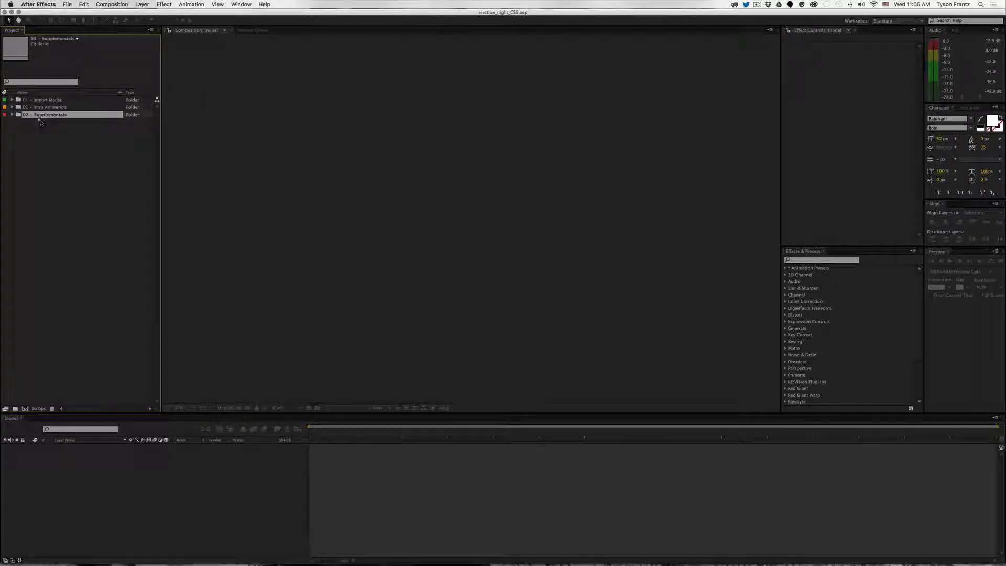
left_click(45, 135)
left_click(51, 109)
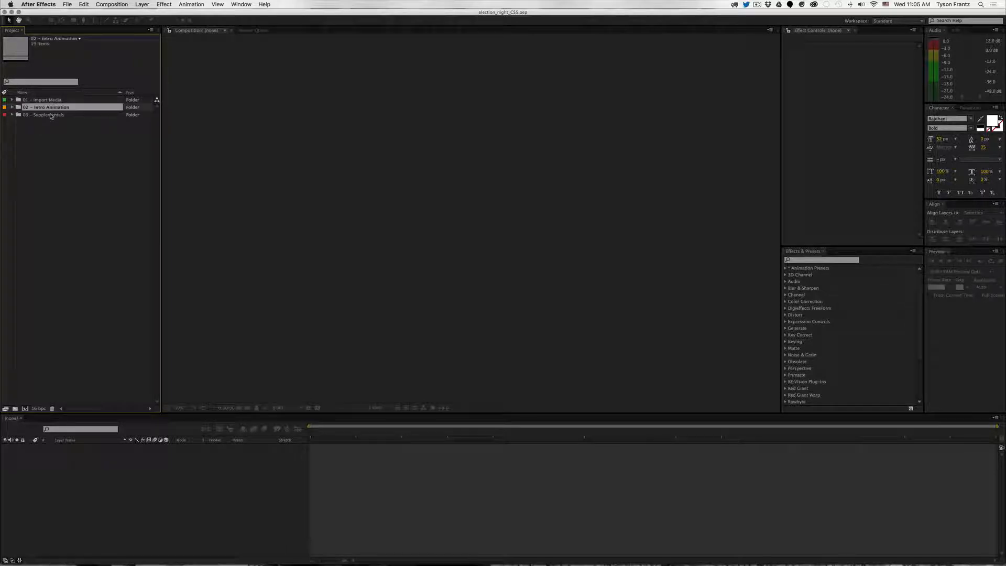
left_click(44, 138)
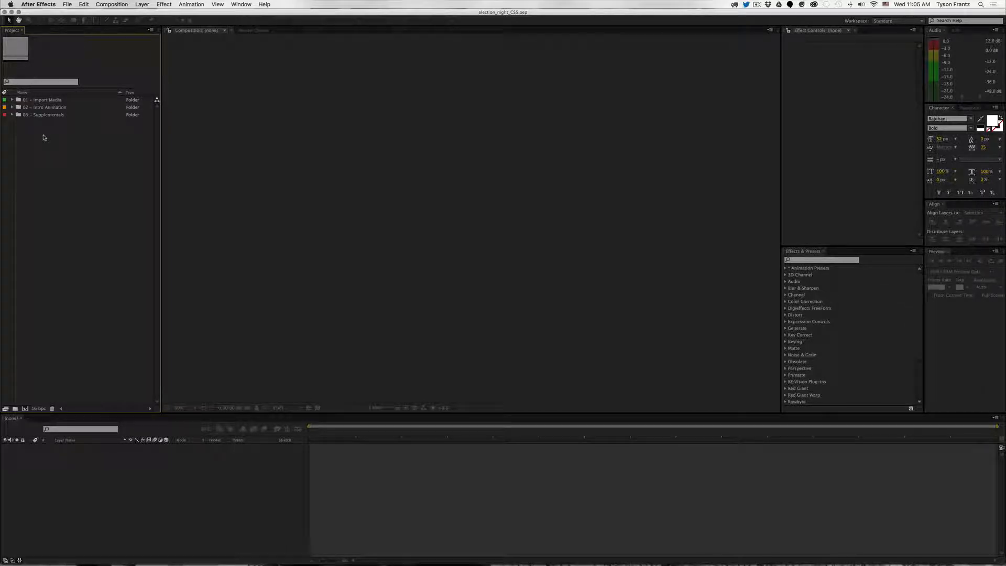
left_click(46, 108)
double_click(46, 109)
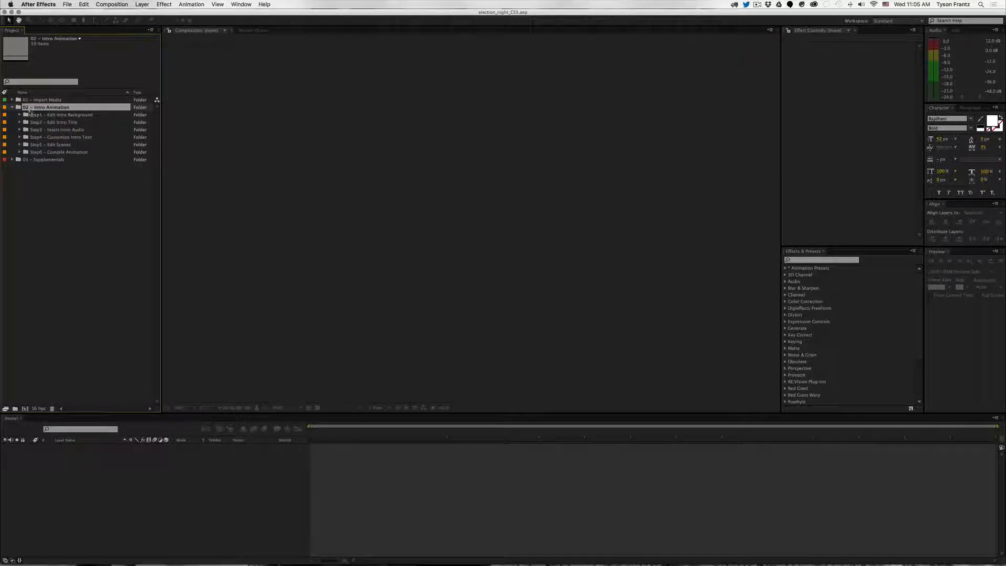
left_click(13, 108)
Examine the graphics subfolders inside the 03 – Supplementals folder, and collapse it again.
left_click(16, 115)
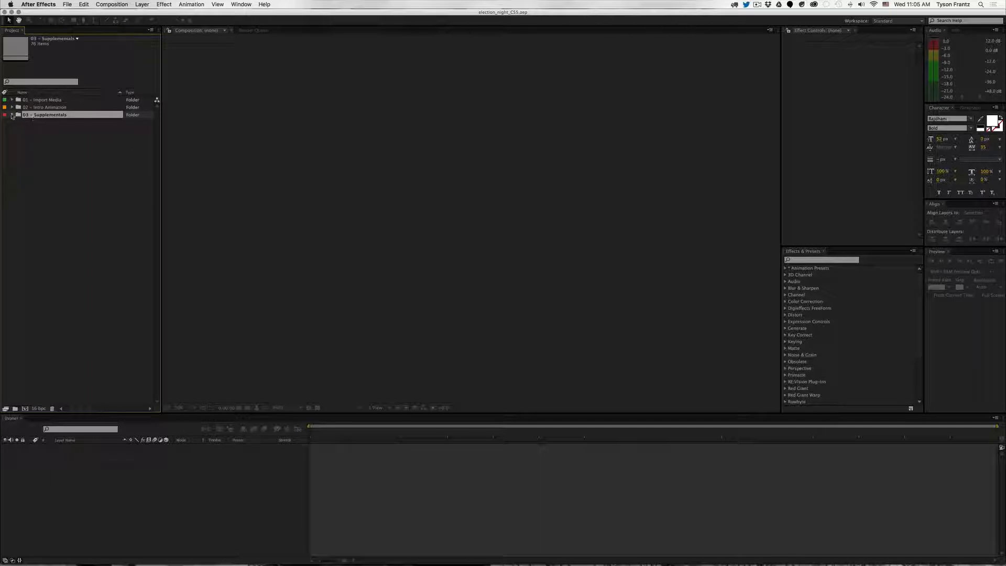
left_click(12, 115)
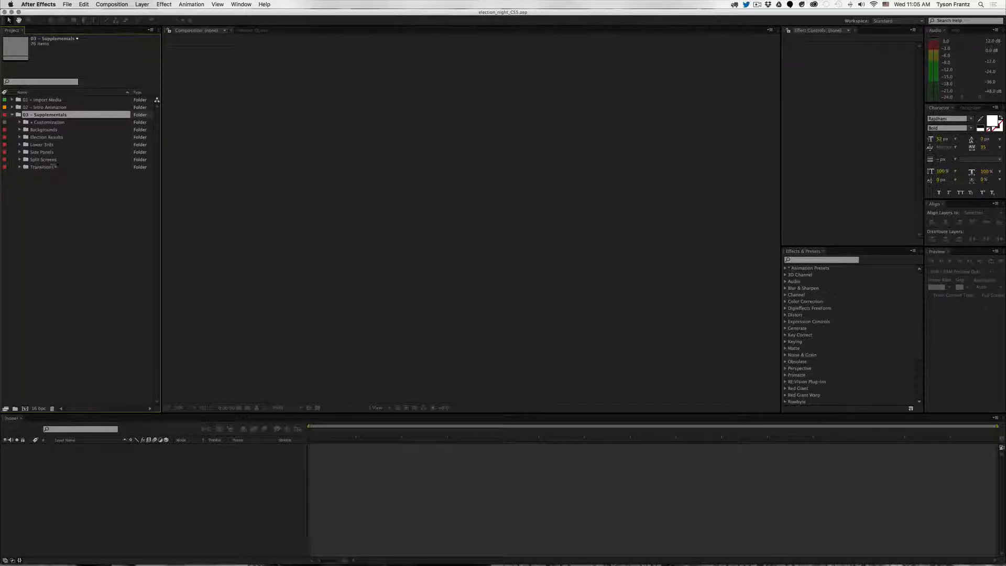
left_click(12, 115)
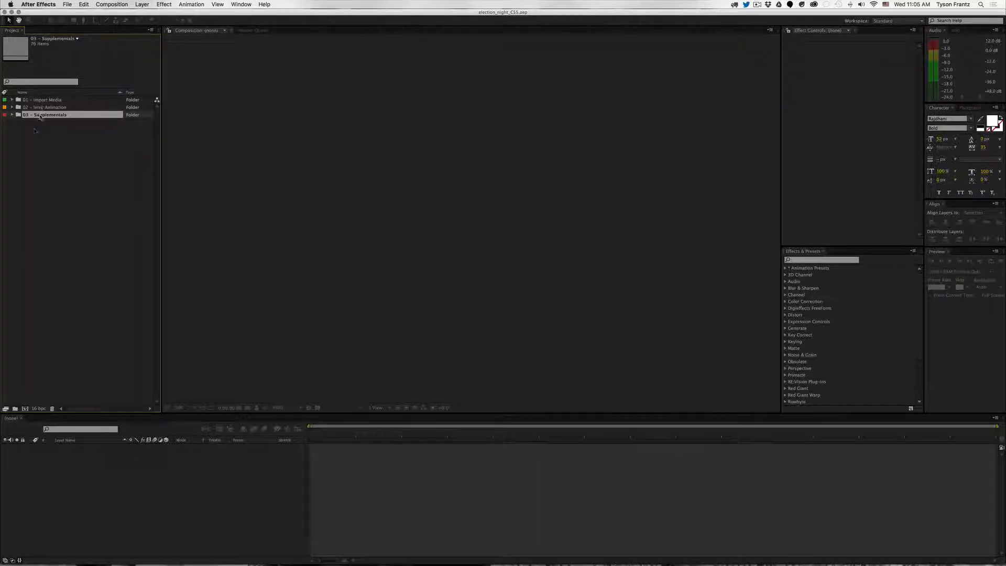
Open the intro_background composition from the Step1 – Edit Intro Background folder inside 02 – Intro Animation.
left_click(42, 108)
left_click(12, 107)
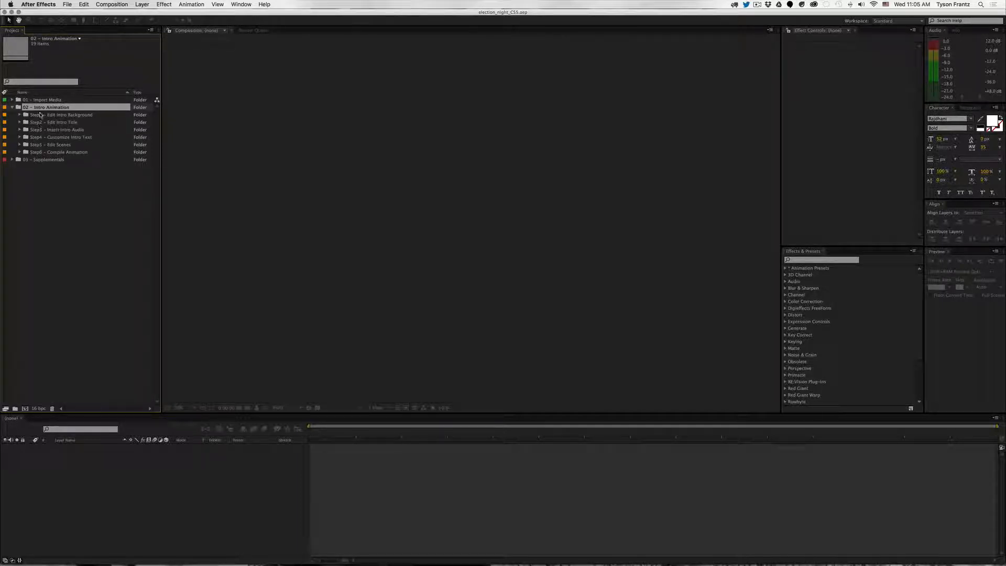
left_click(61, 116)
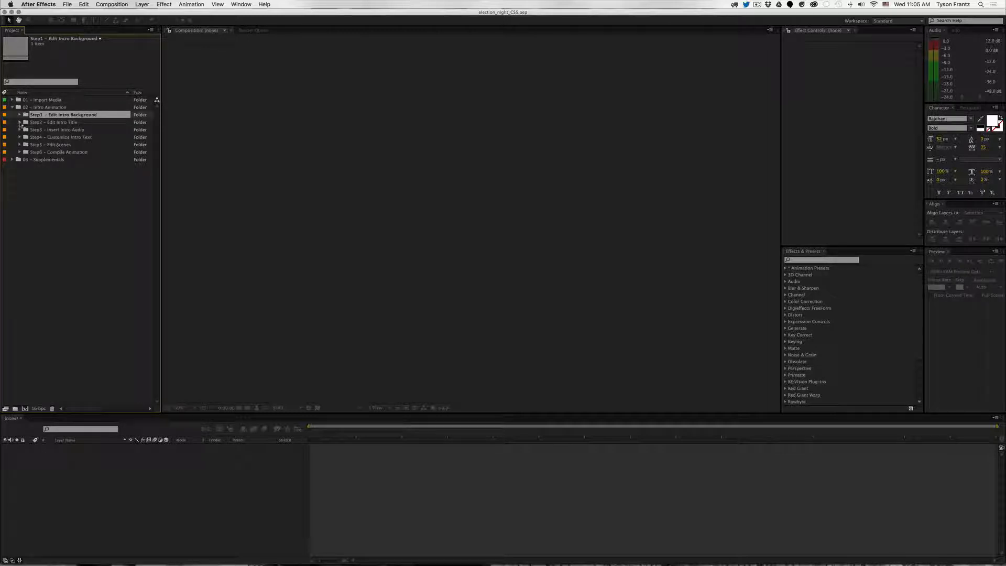
left_click(20, 115)
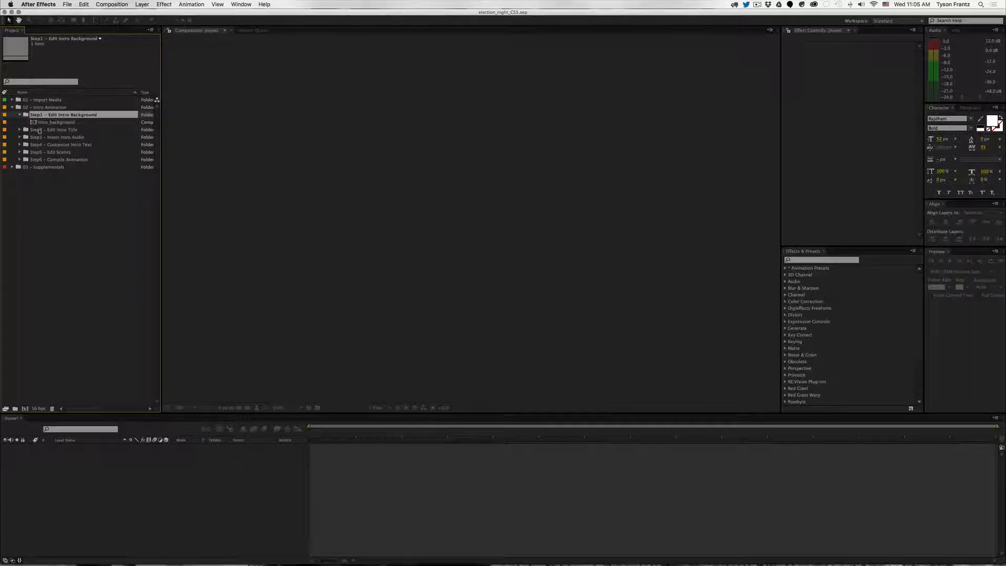
left_click(67, 124)
double_click(67, 123)
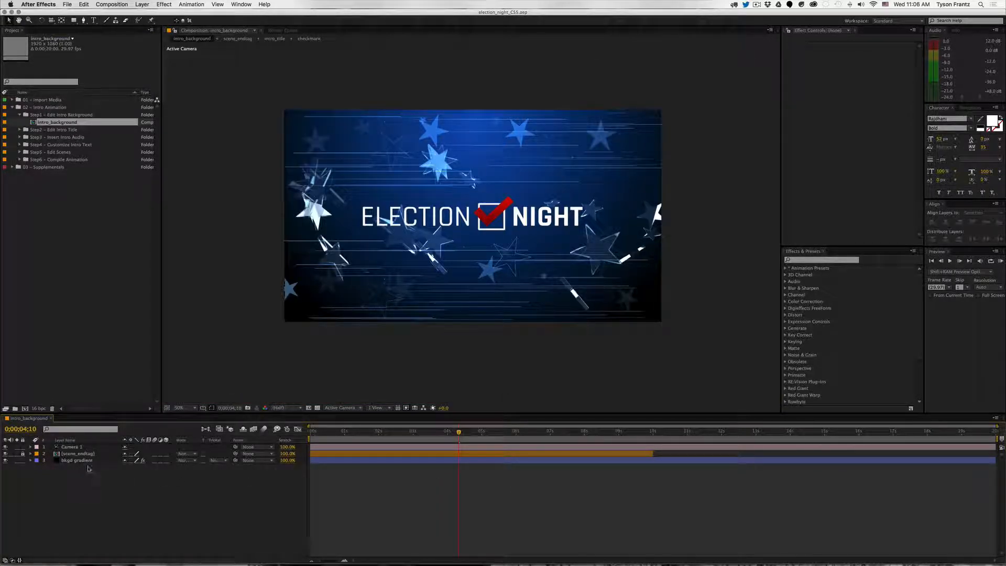
Set the Start Color of the bkgd gradient layer's Ramp effect to a bright red.
left_click(83, 461)
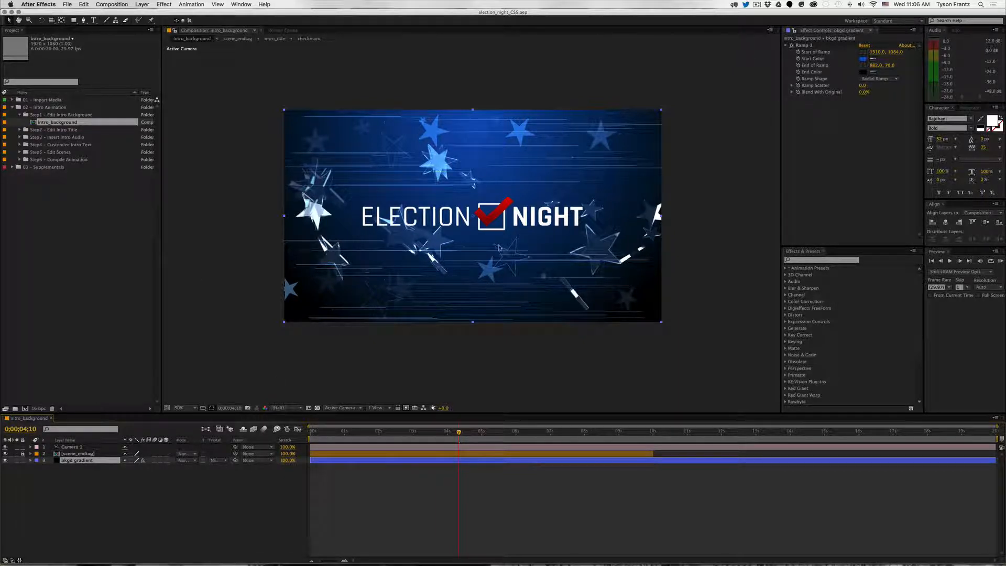
left_click(863, 58)
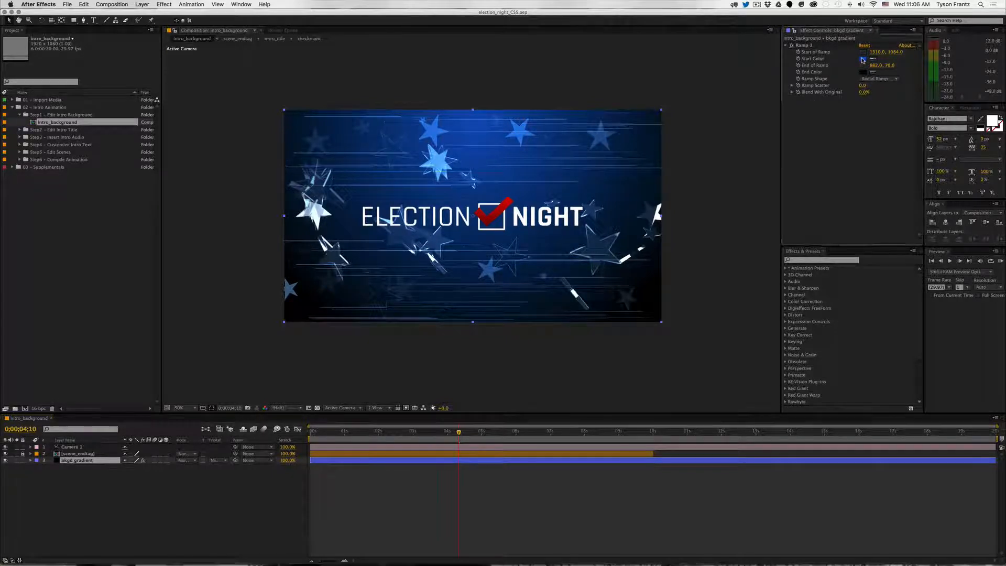
left_click_drag(659, 212, 661, 213)
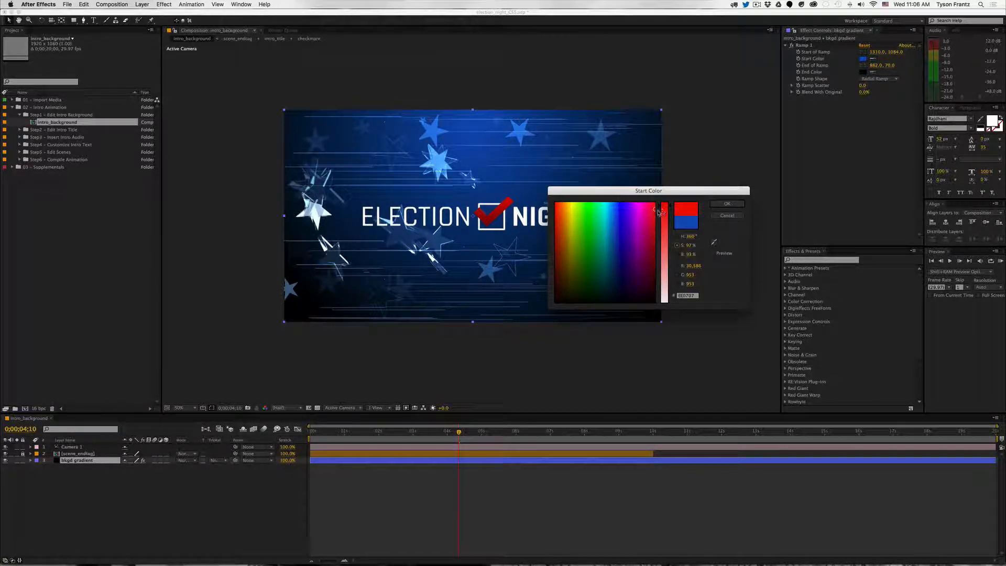
left_click(676, 254)
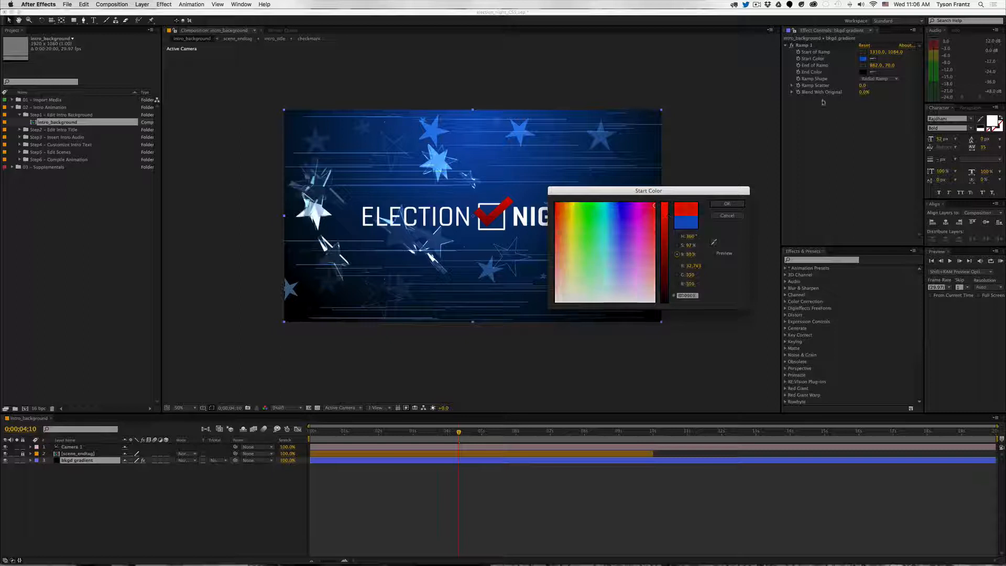
key("Return")
Set the Ramp effect's End Color on the bkgd gradient layer to blue.
left_click(862, 72)
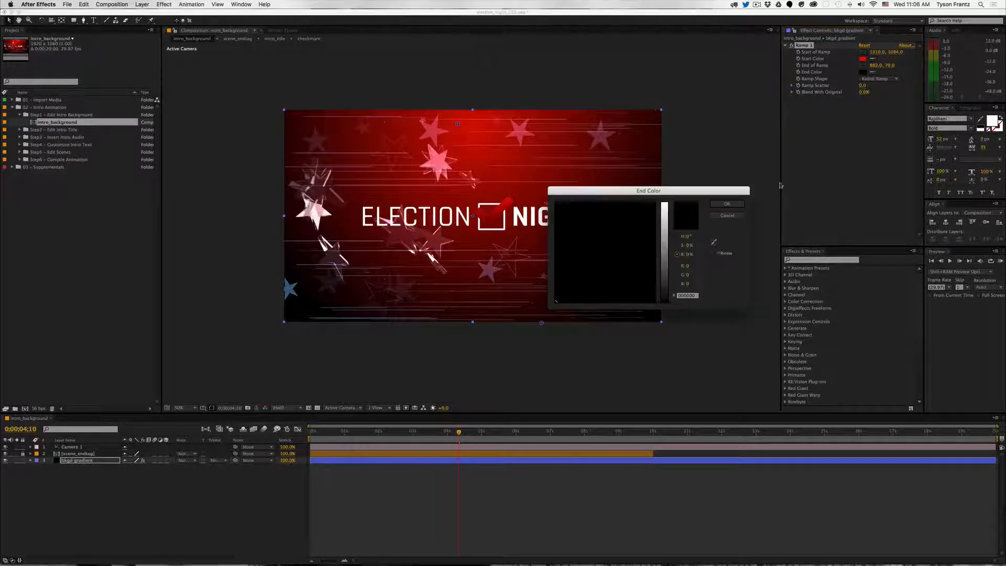
mouse_move(628, 256)
left_mouse_down()
mouse_move(652, 252)
mouse_move(610, 214)
left_mouse_up()
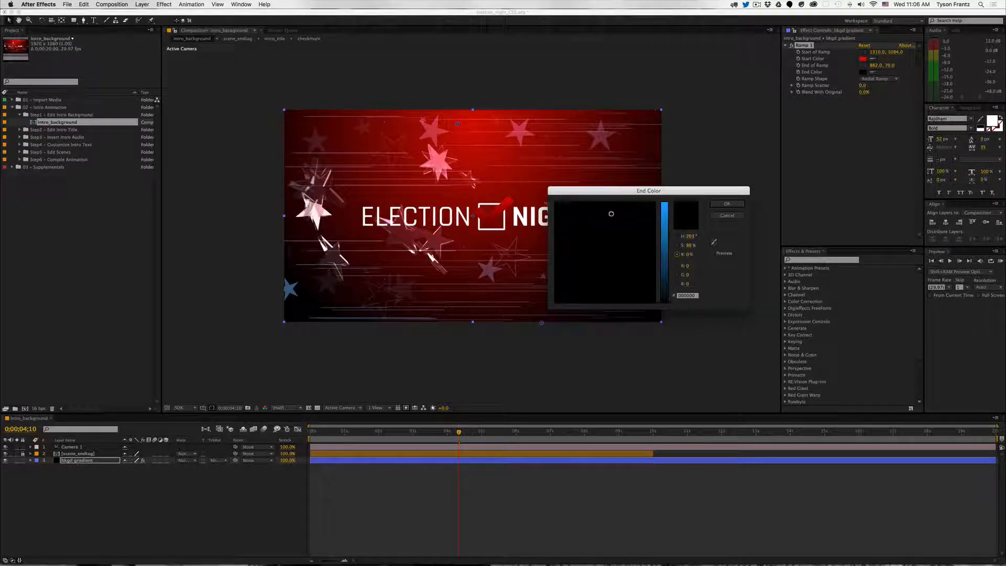
left_click(663, 256)
key("Return")
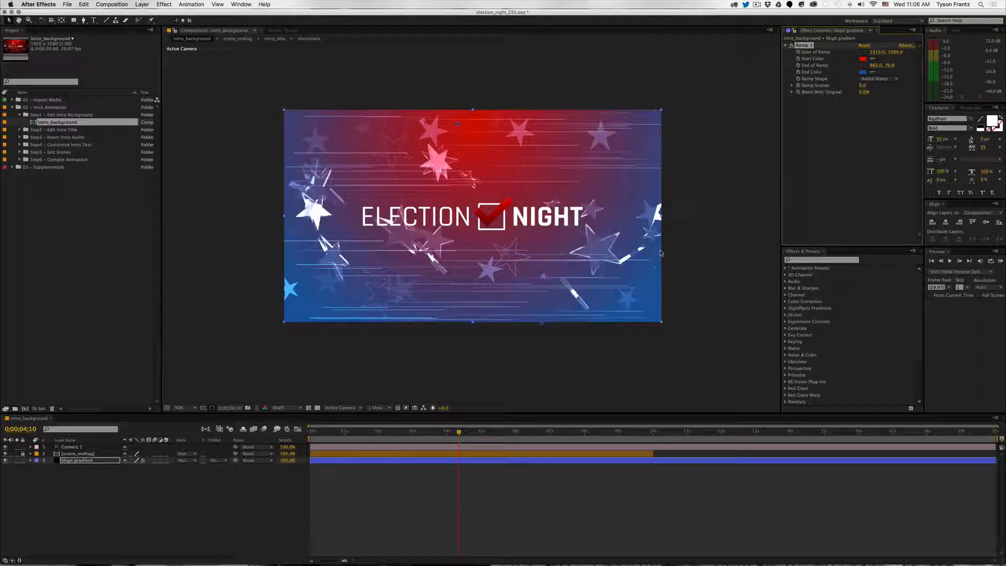
Undo the blue End Color and try a dark red End Color for the background gradient instead.
key("super+z")
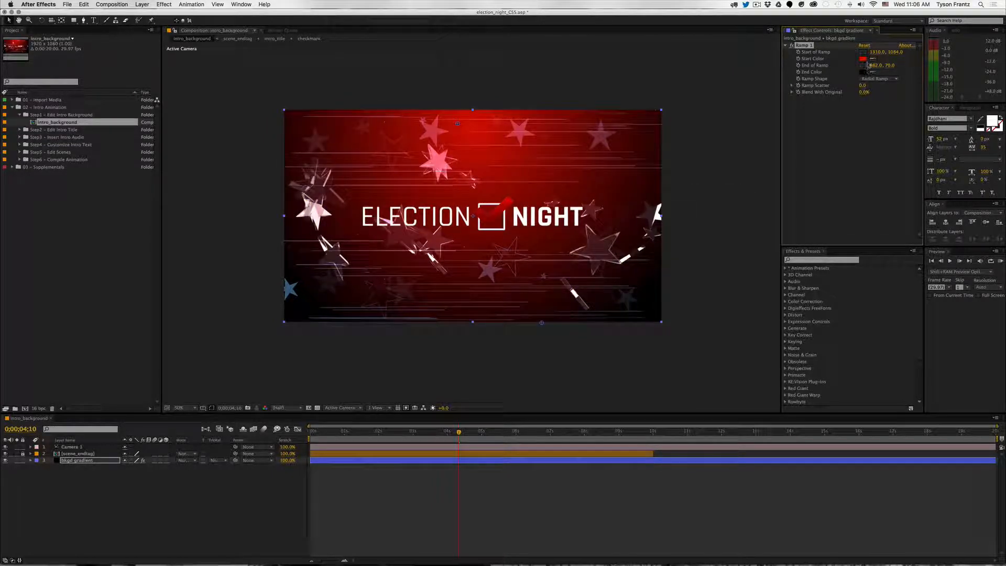
left_click(863, 72)
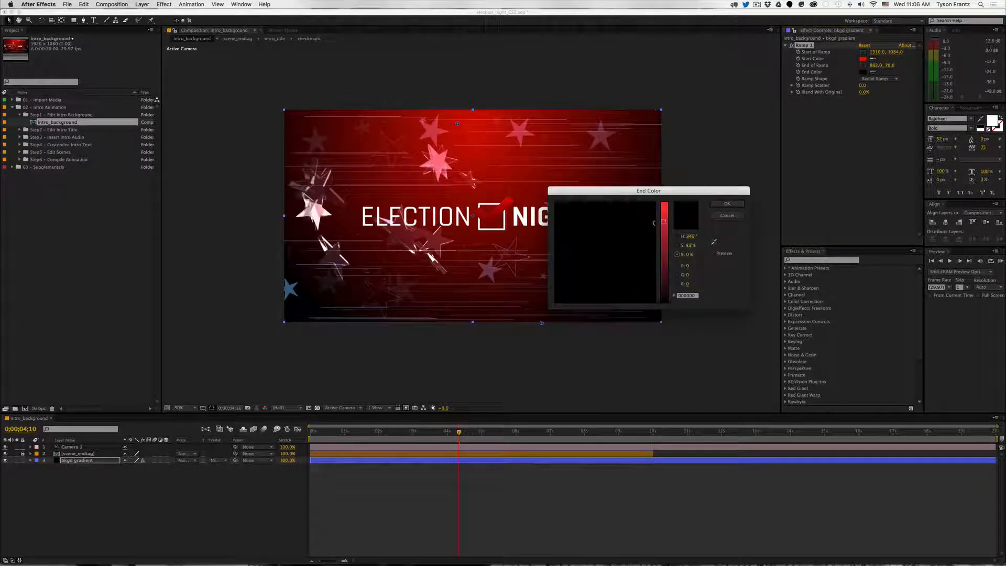
mouse_move(666, 277)
left_mouse_down()
mouse_move(663, 264)
mouse_move(661, 286)
left_mouse_up()
key("Return")
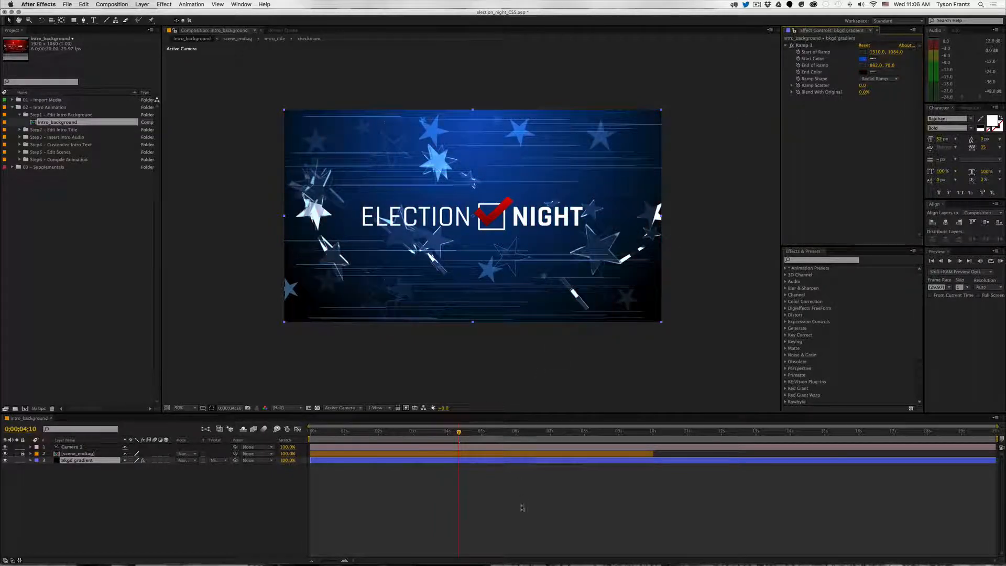
Deselect the gradient layer, widen the Effect Controls panel, and check its entry among the available windows.
left_click(233, 510)
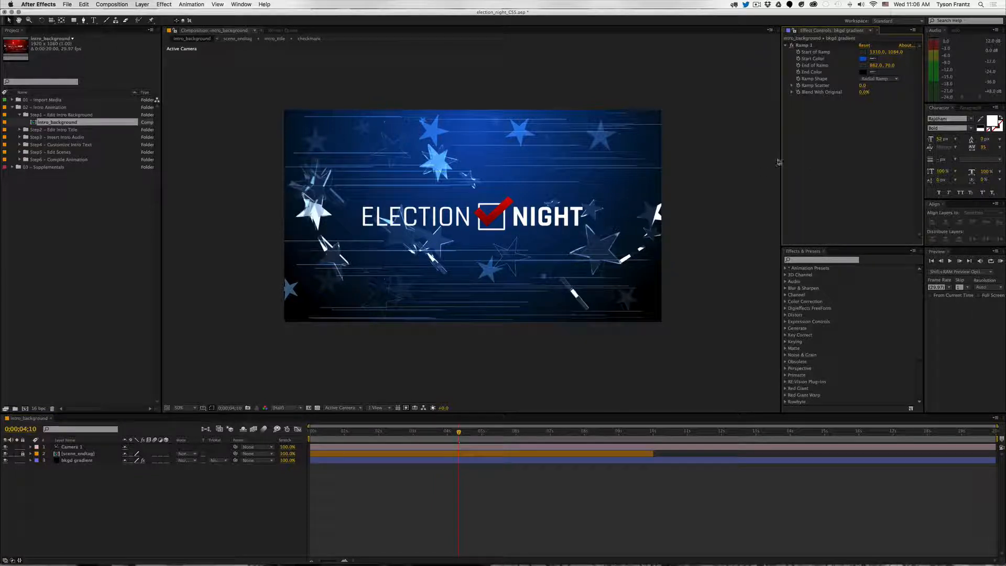
left_click_drag(780, 160, 744, 159)
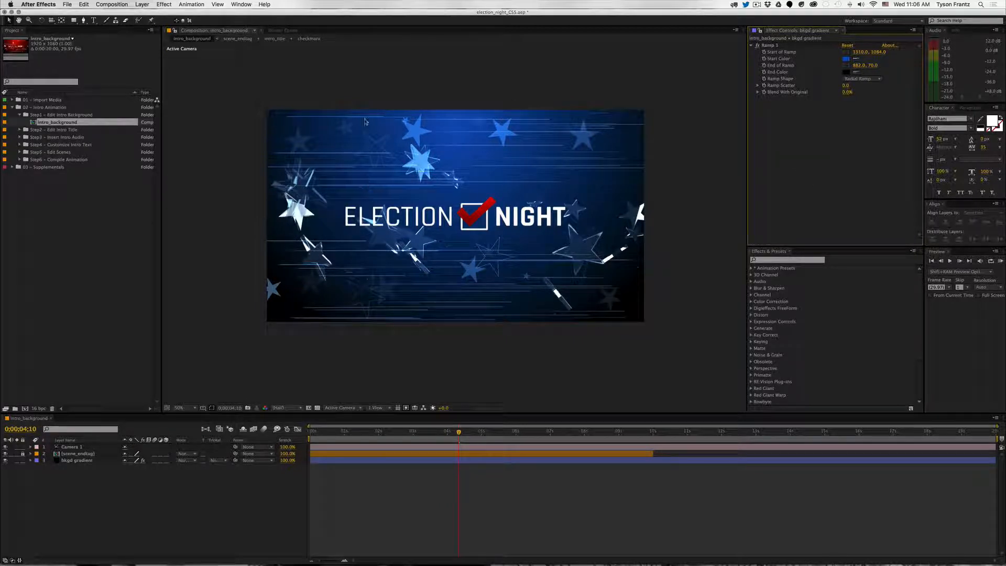
left_click(241, 5)
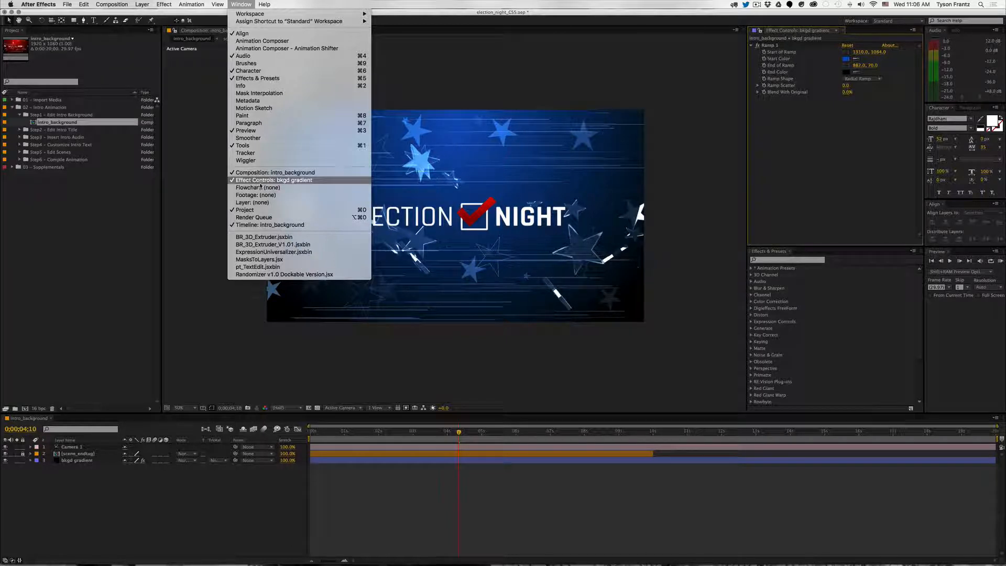
left_click(187, 229)
left_click(499, 472)
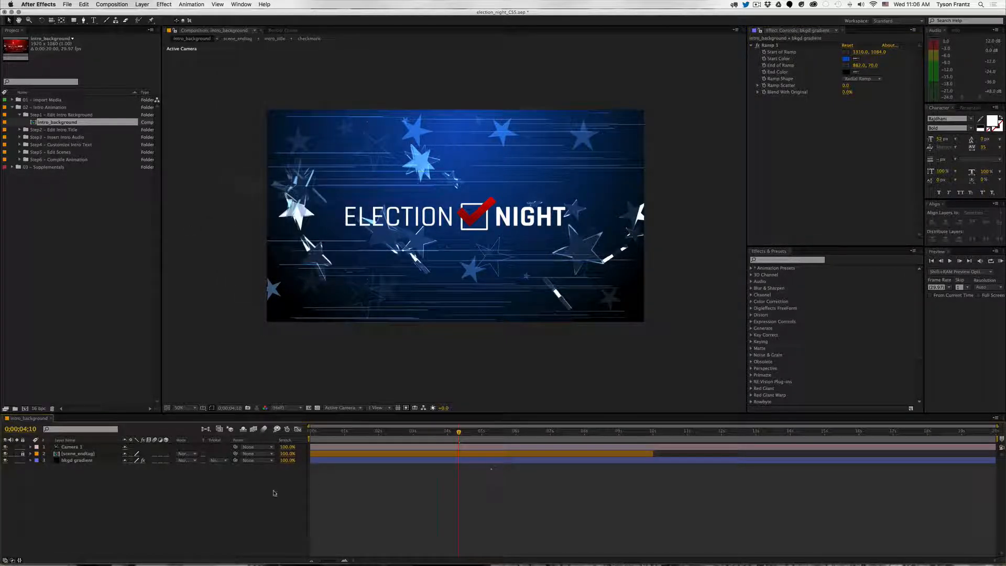
Close the intro_background composition and collapse the Step1 – Edit Intro Background folder.
key("super+w")
left_click(102, 252)
left_click(40, 123)
left_click(71, 115)
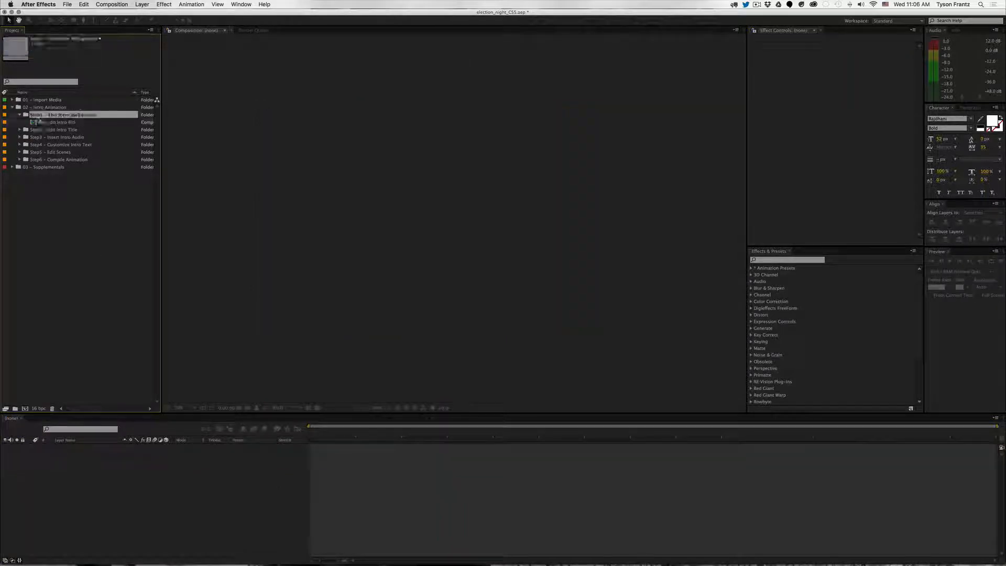
left_click(20, 114)
Open the checkmark composition from the Step2 – Edit Intro Title folder and select its COLOR layer's Ramp Start Color at 0;00;04;00.
left_click(26, 123)
left_click(20, 122)
left_click(51, 131)
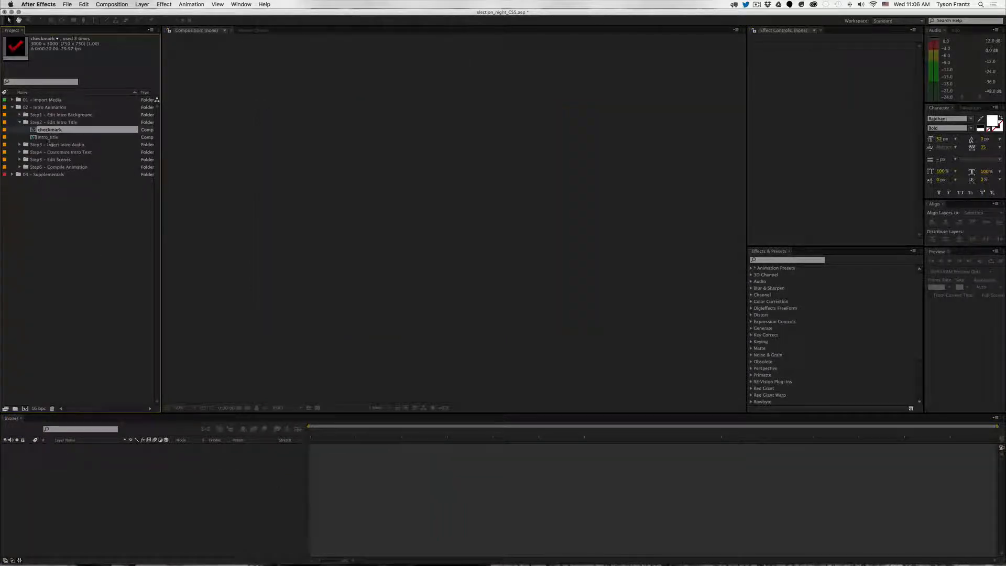
double_click(49, 131)
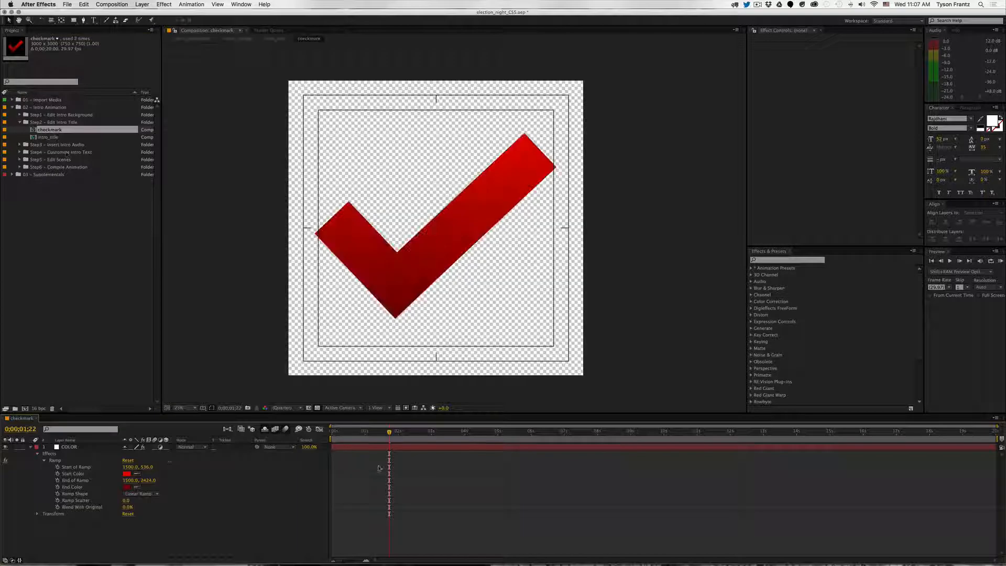
left_click_drag(373, 438, 464, 440)
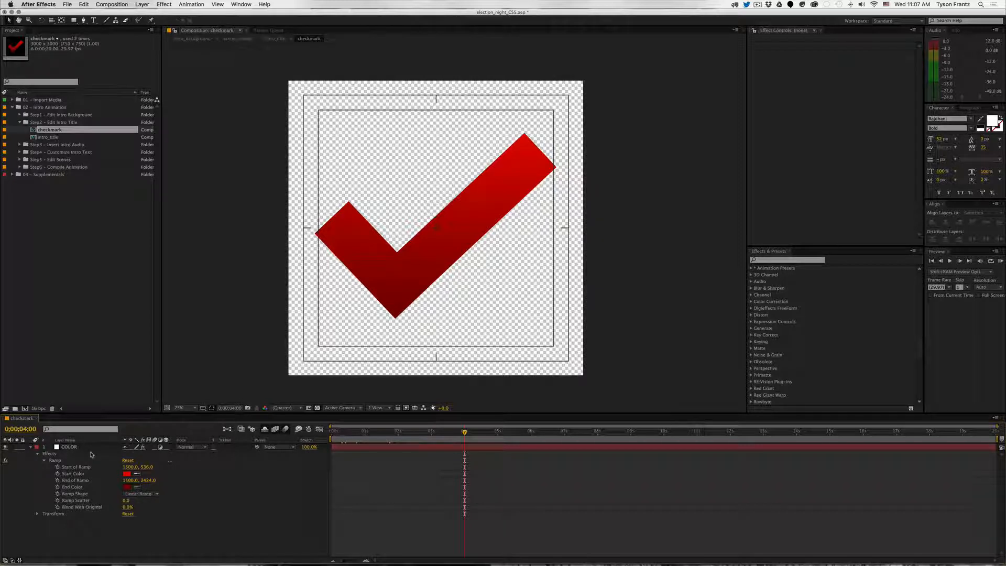
left_click(84, 473)
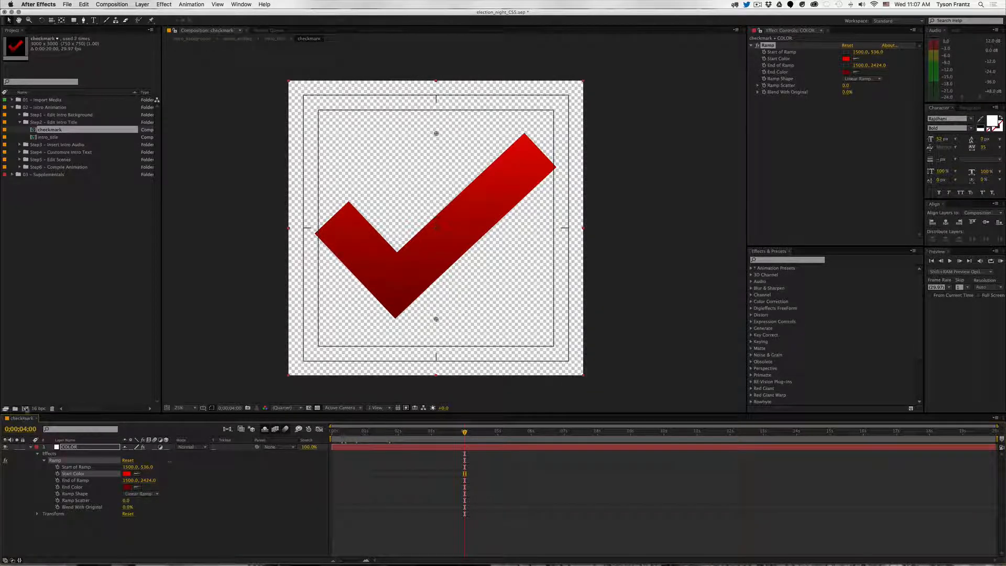
Close the checkmark composition and open the intro_title composition from the Step2 – Edit Intro Title folder.
left_click(35, 418)
double_click(48, 137)
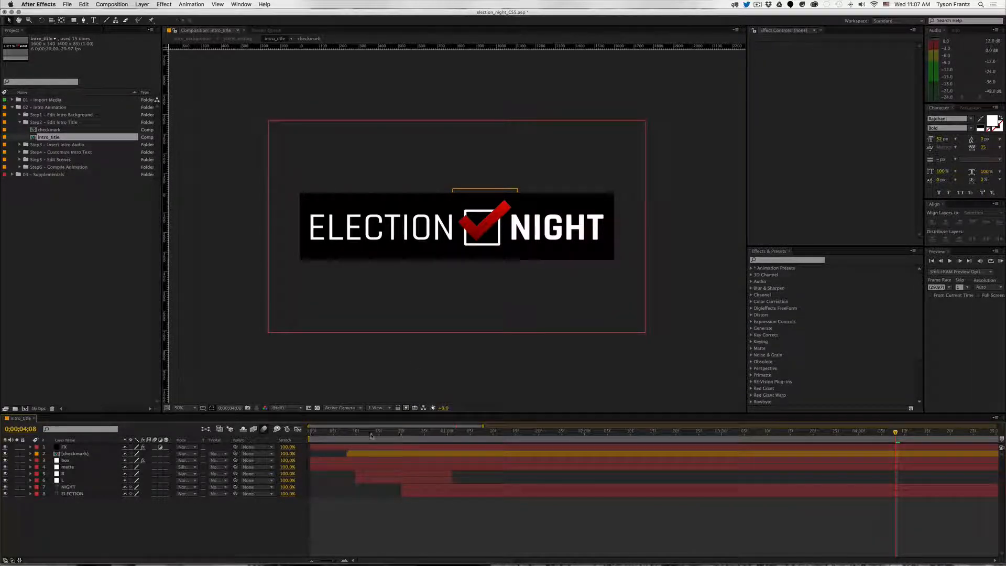
Preview the title animation to about 0;00;02;00 and select the NIGHT and ELECTION text layers at 0;00;01;14.
left_click(584, 437)
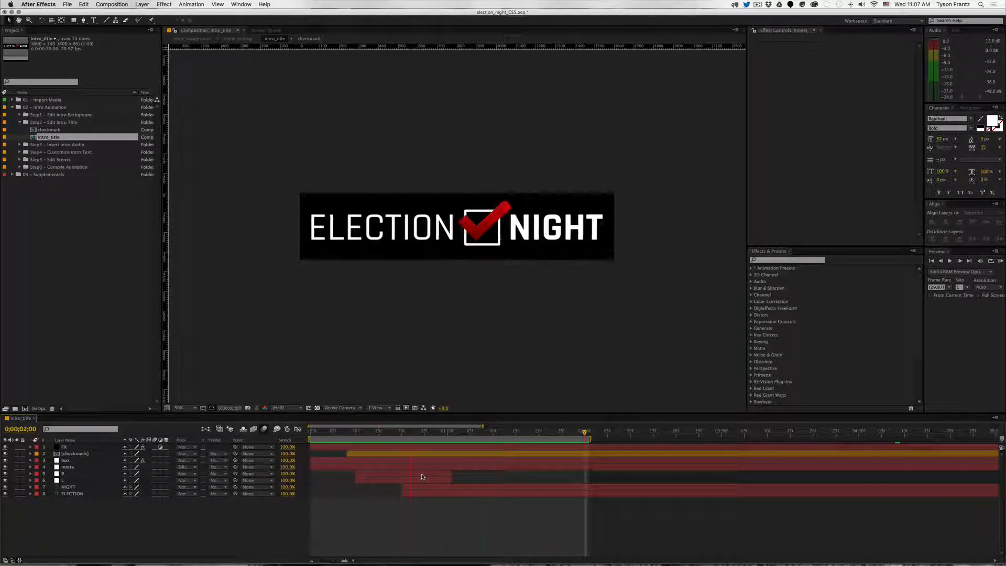
left_click_drag(584, 432, 511, 433)
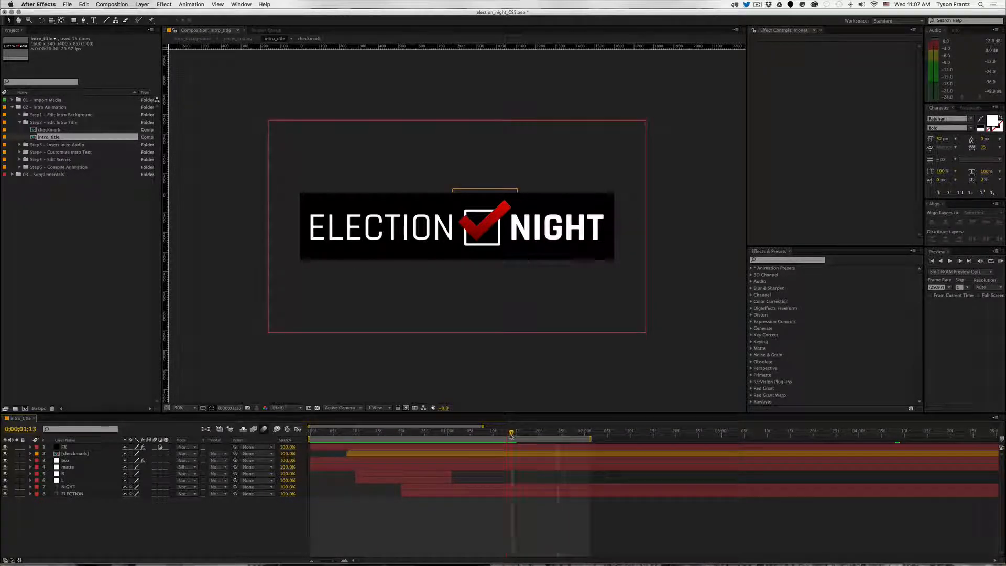
left_click(496, 488)
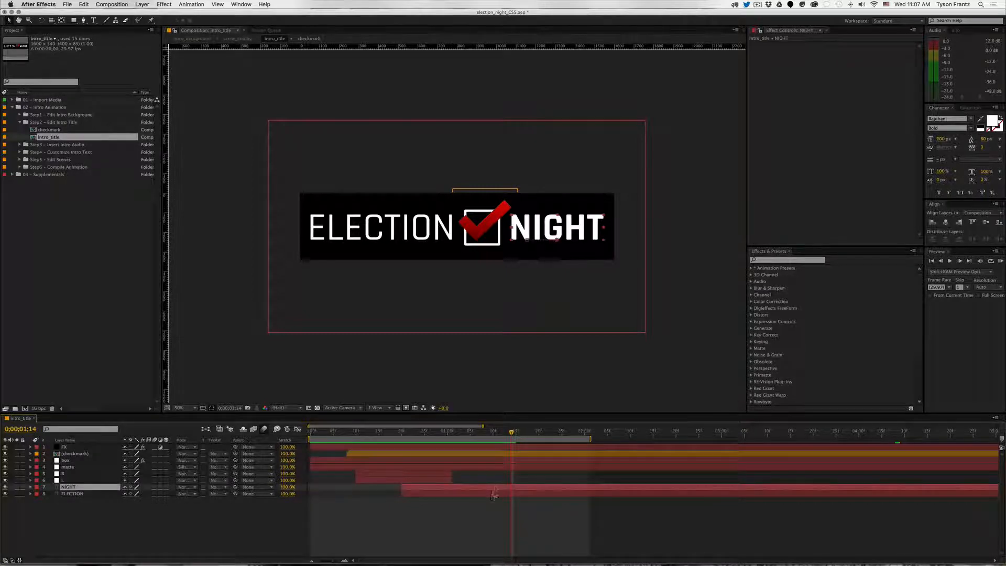
left_click(497, 494, "shift")
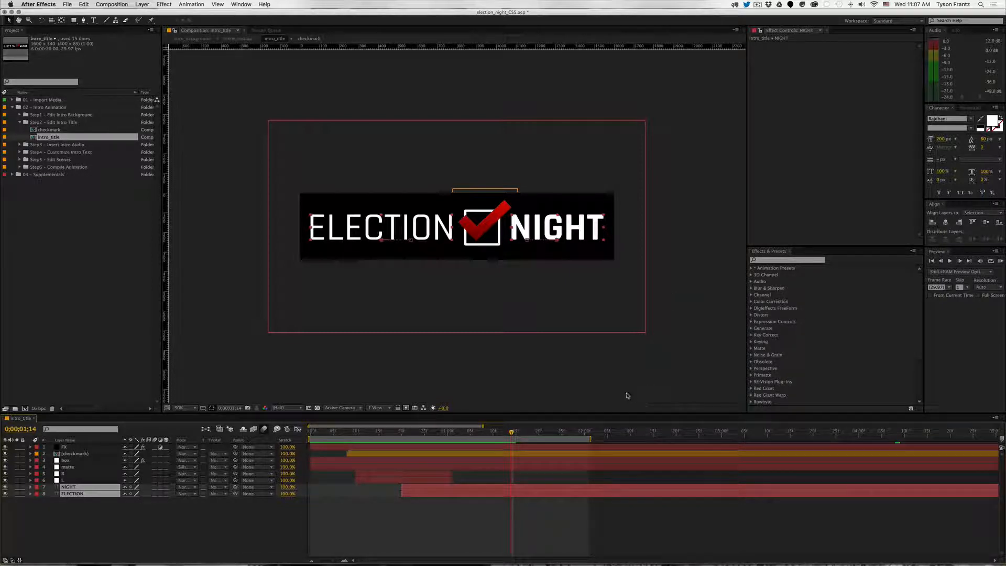
left_click(624, 509)
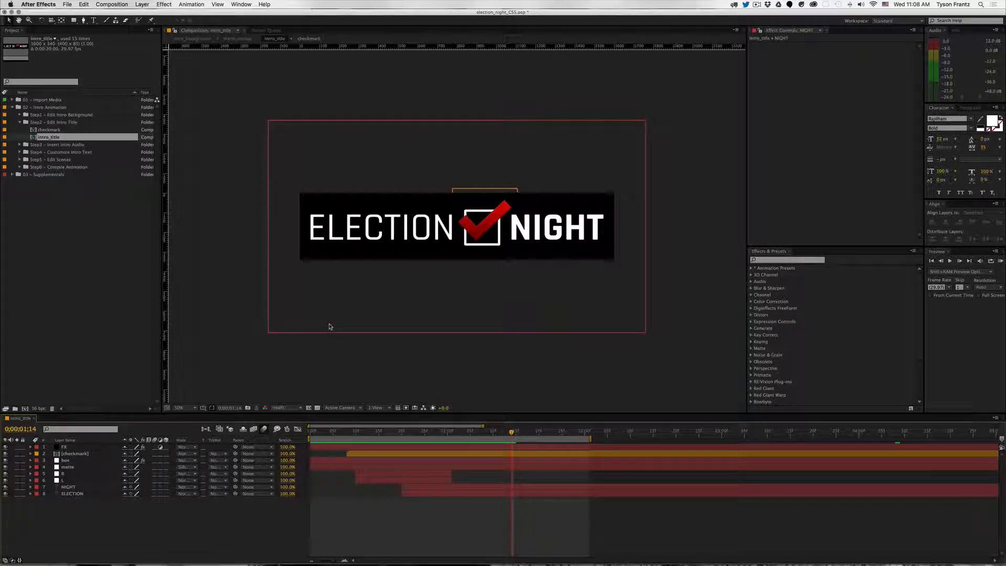
Replace the NIGHT title text with 2016.
left_click(76, 494)
left_click(68, 487)
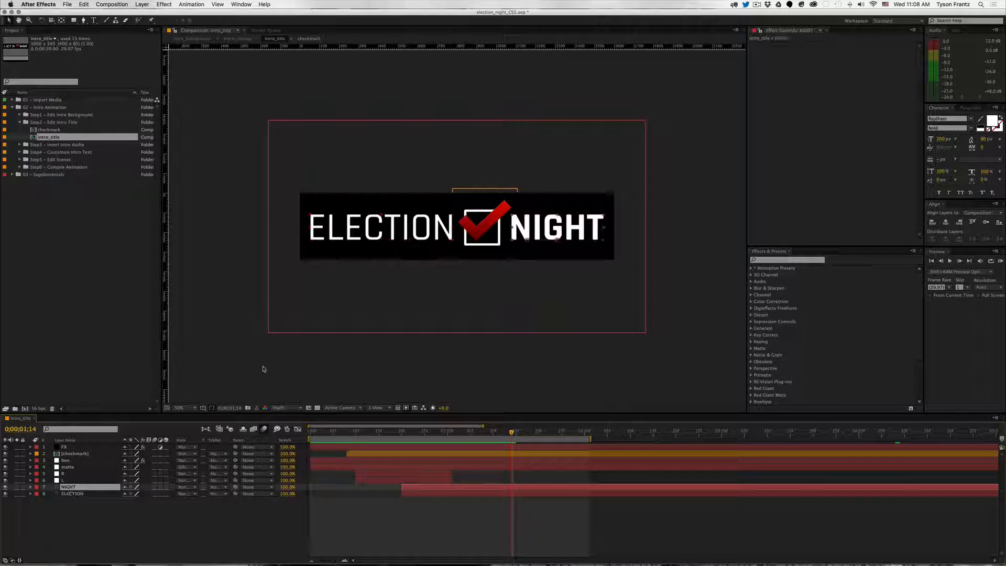
double_click(531, 231)
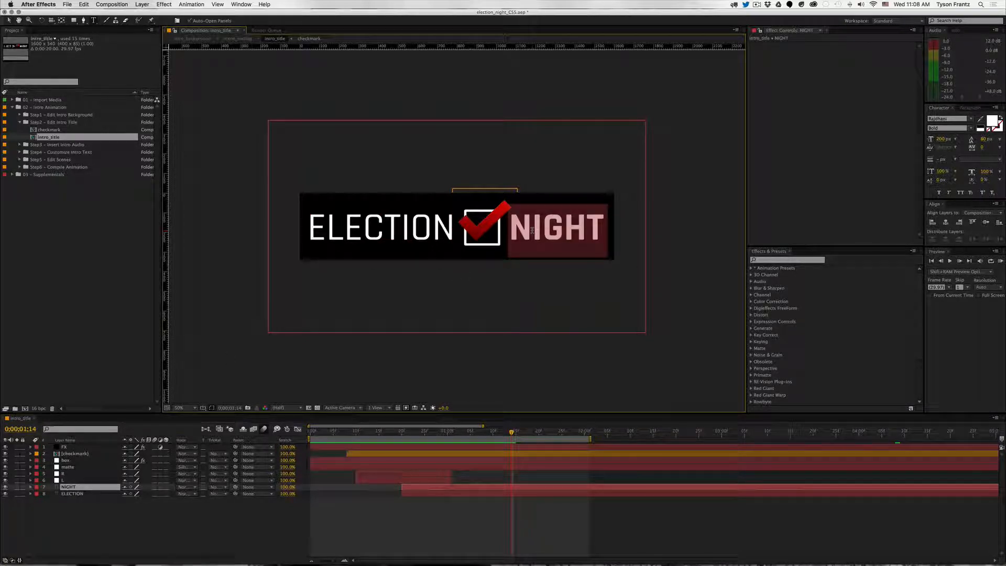
type("2016")
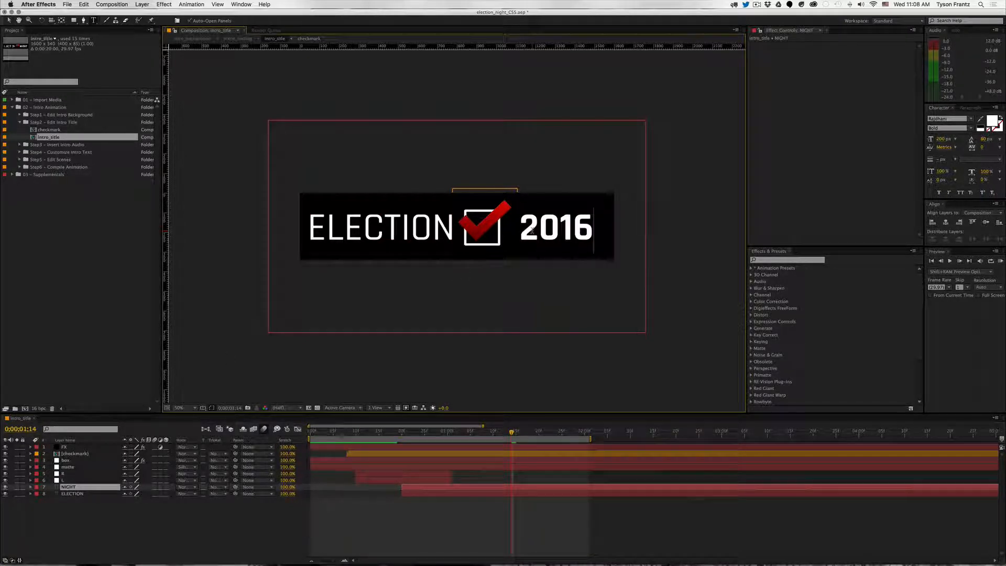
left_click(493, 488)
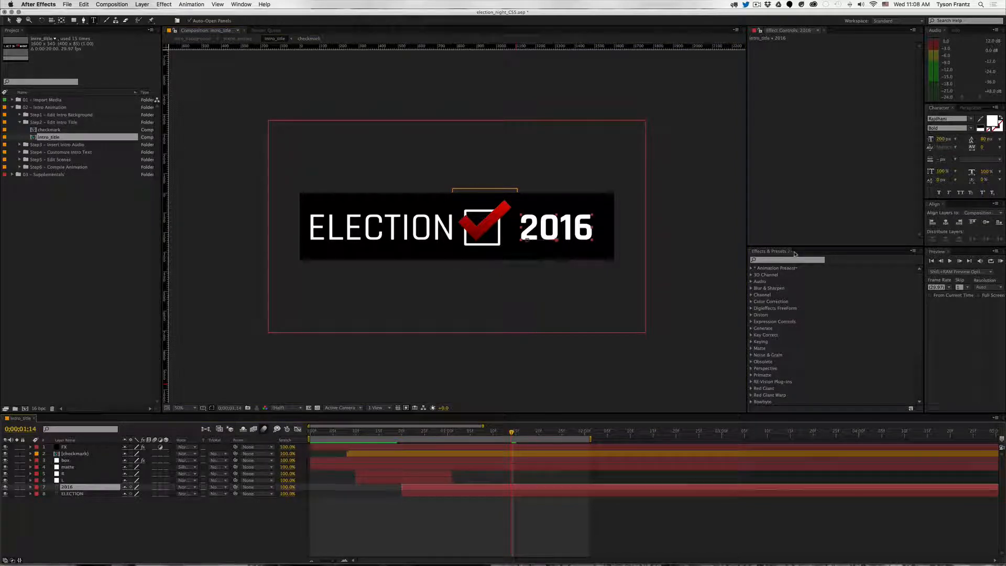
Set the 2016 text to about 230 px in the Light style and give the ELECTION text a heavier weight.
key("Return")
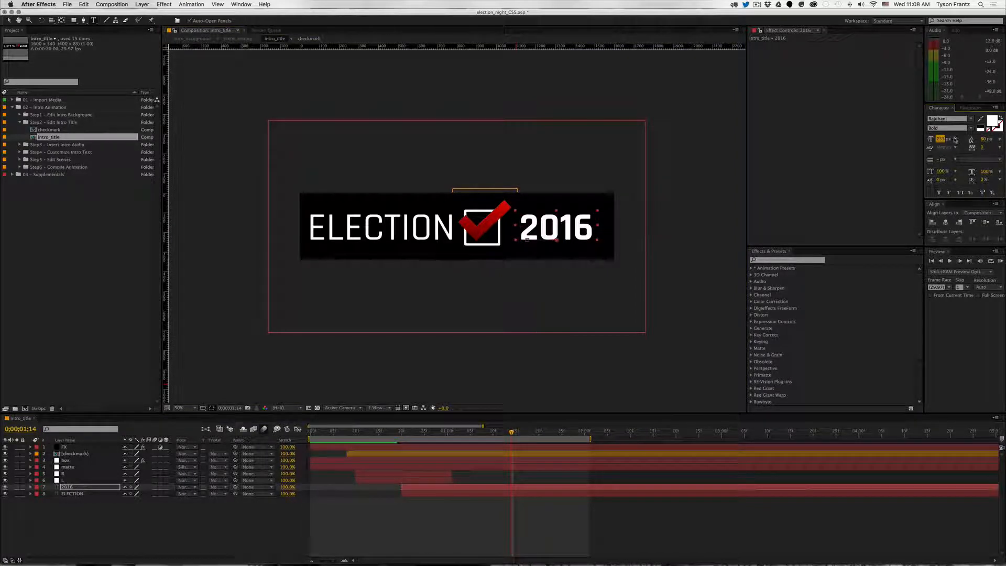
left_click(951, 128)
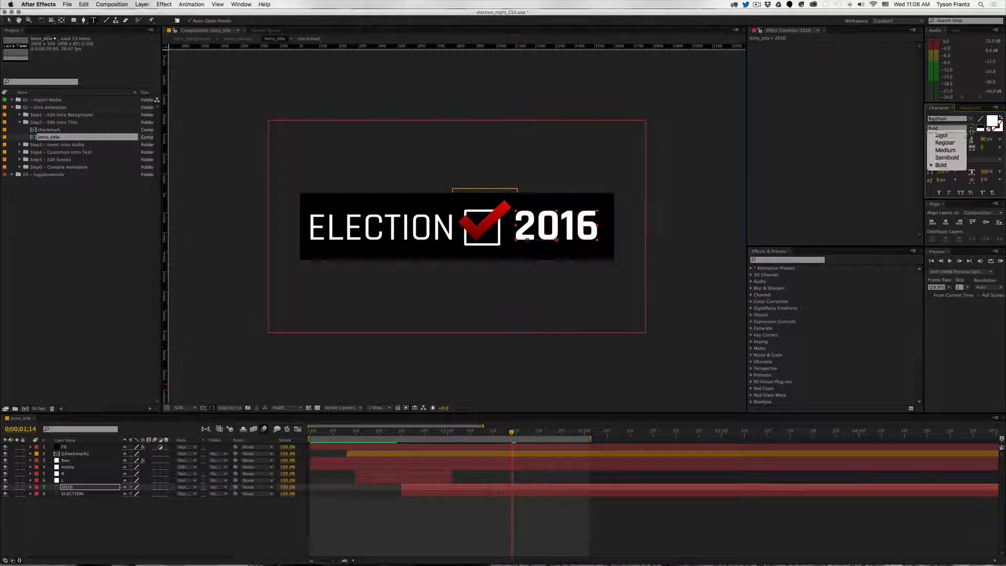
left_click(953, 136)
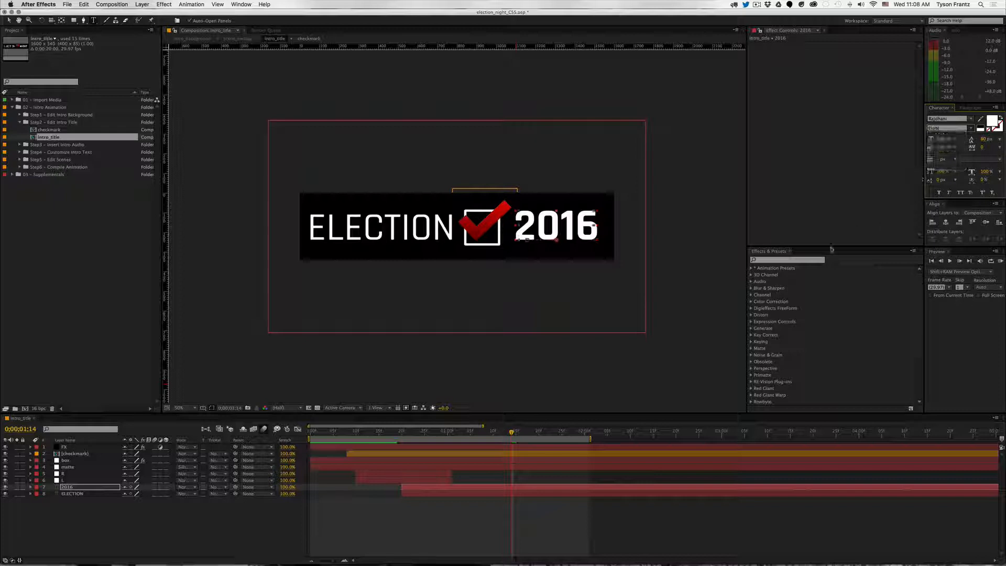
left_click(340, 503)
Shift the 2016 text layer through its Anchor Point, setting it to about 20.0, -8.0.
left_click(83, 488)
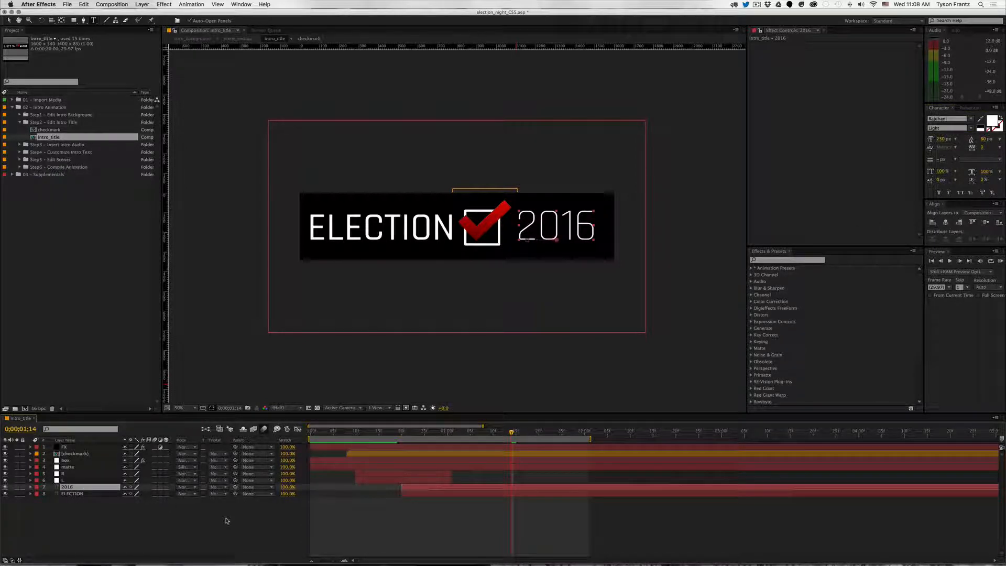
key("a")
left_click(70, 481)
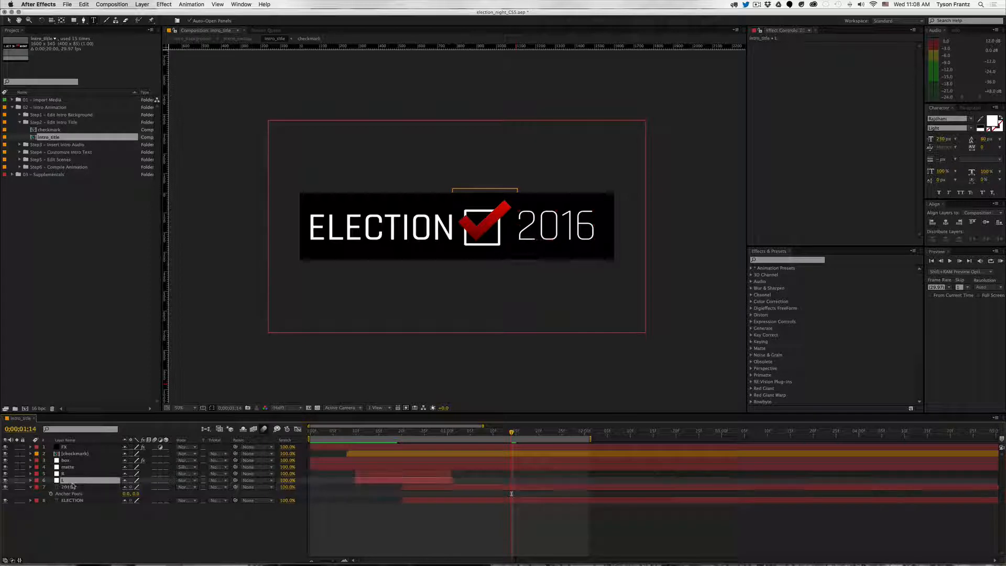
left_click(73, 487)
key("a")
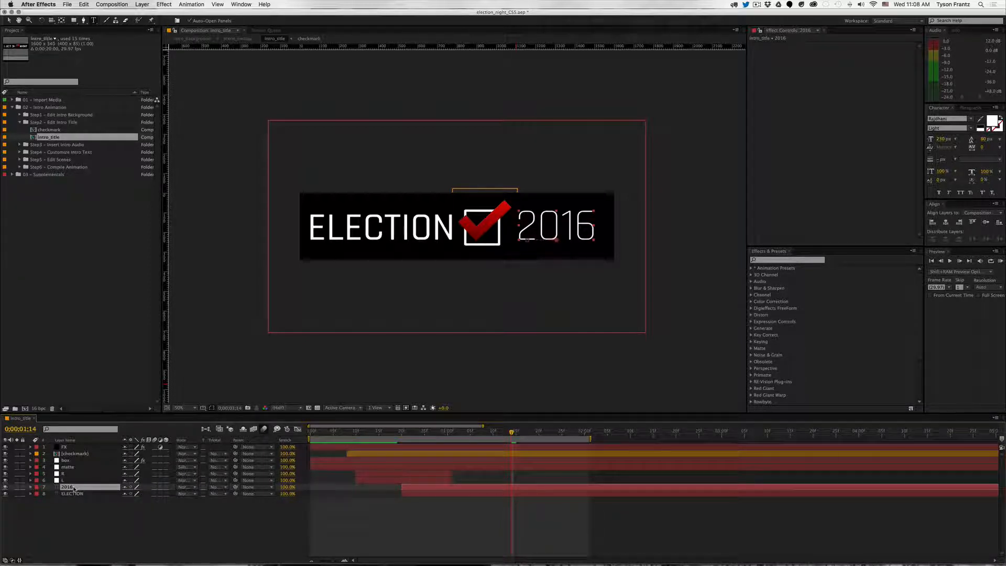
key("a")
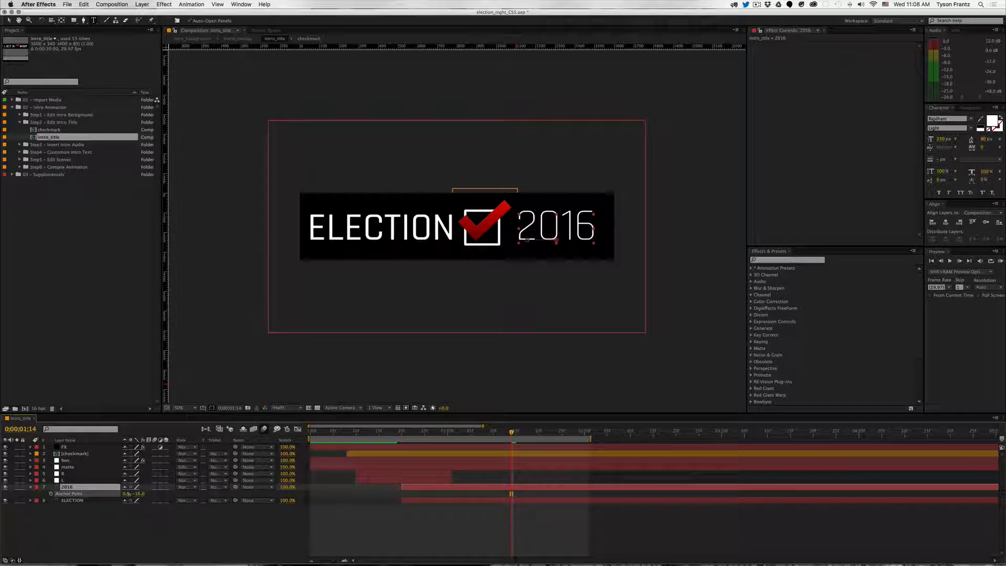
left_click_drag(129, 493, 133, 496)
left_click_drag(134, 496, 138, 496)
left_click(201, 517)
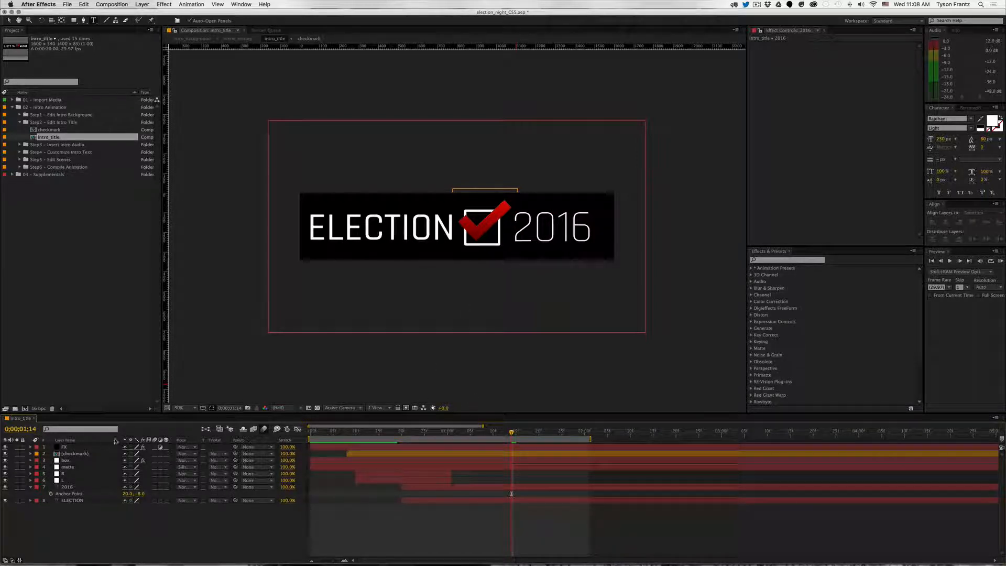
Undo the anchor point, font style, size and wording changes to the title text, back to NIGHT.
left_click(74, 488)
key("super+z")
key("super+z")
key("super+z")
key("super+z")
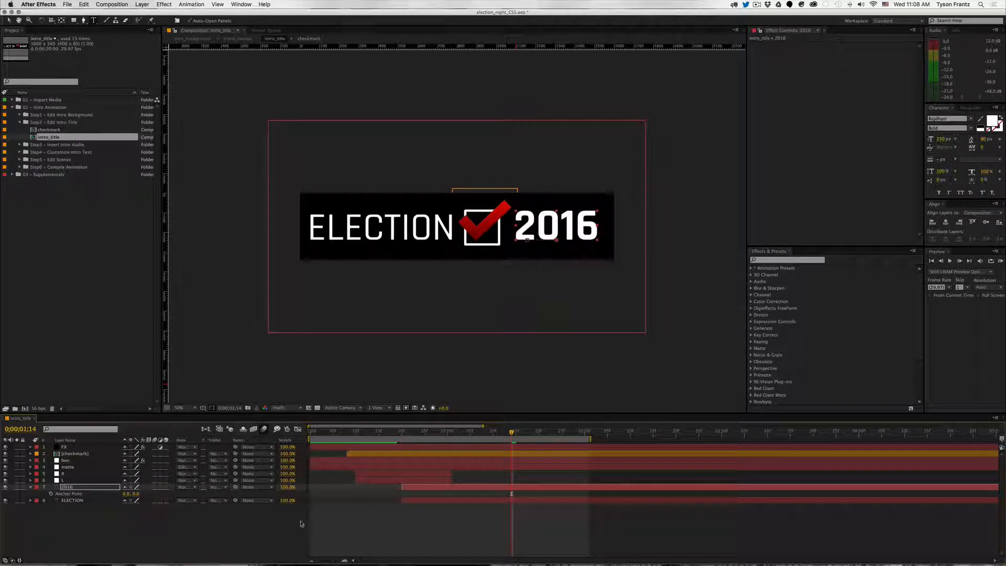
key("super+z")
key("super+z")
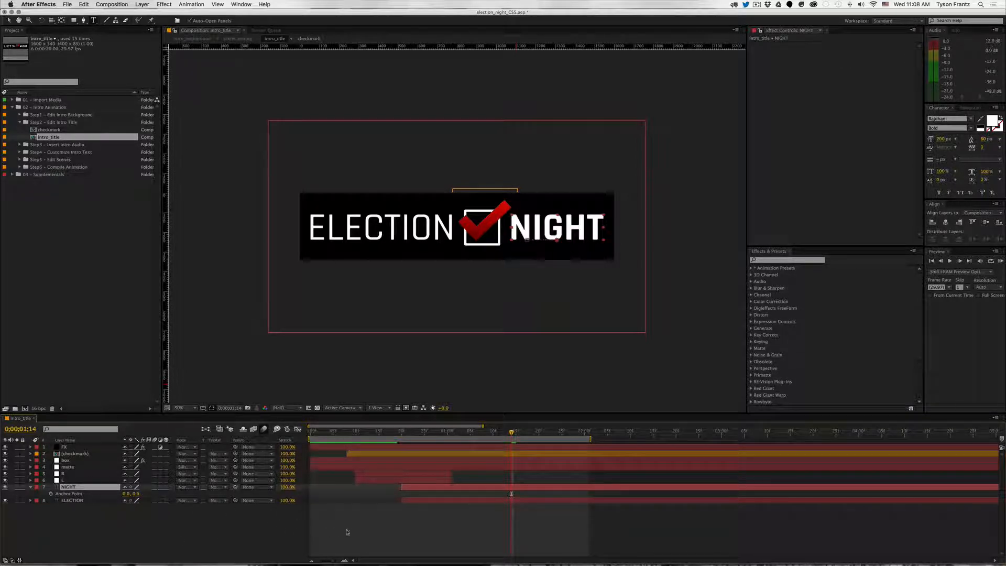
Collapse the NIGHT layer's properties and leave both title text layers deselected.
left_click(255, 534)
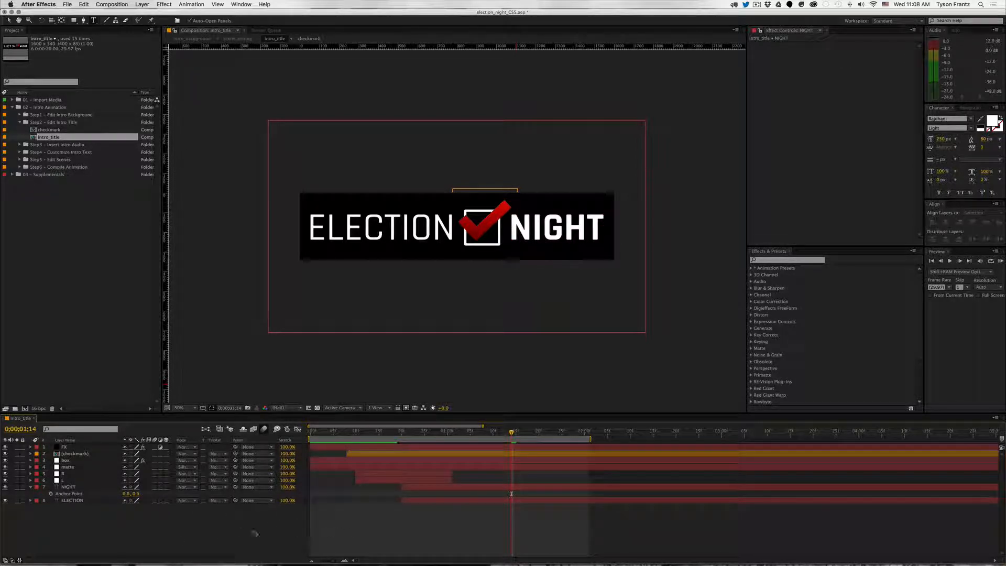
left_click(31, 487)
left_click(73, 493)
left_click(144, 525)
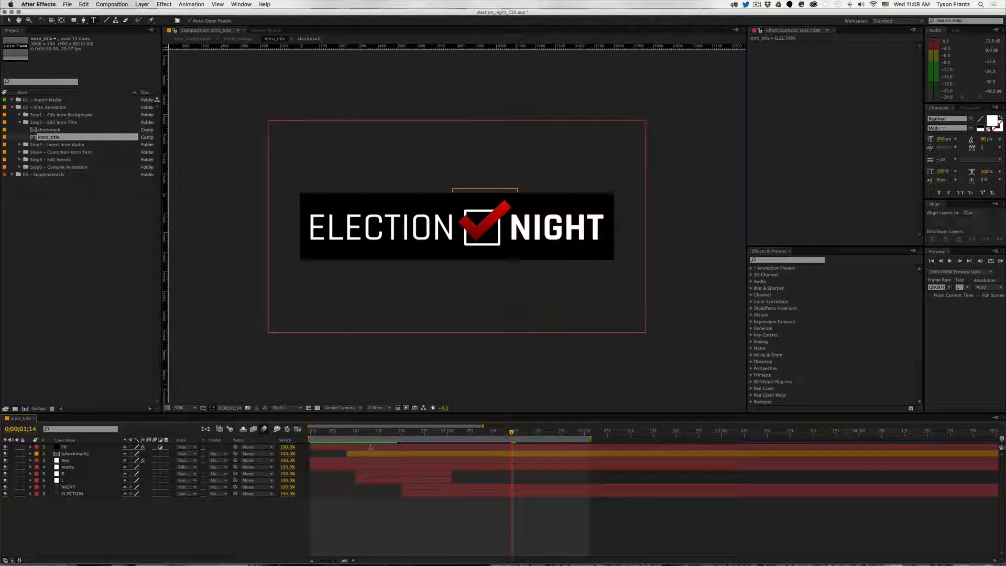
Close the intro_title composition and collapse the Step2 – Edit Intro Title folder.
key("super+w")
left_click(57, 128)
left_click(53, 123)
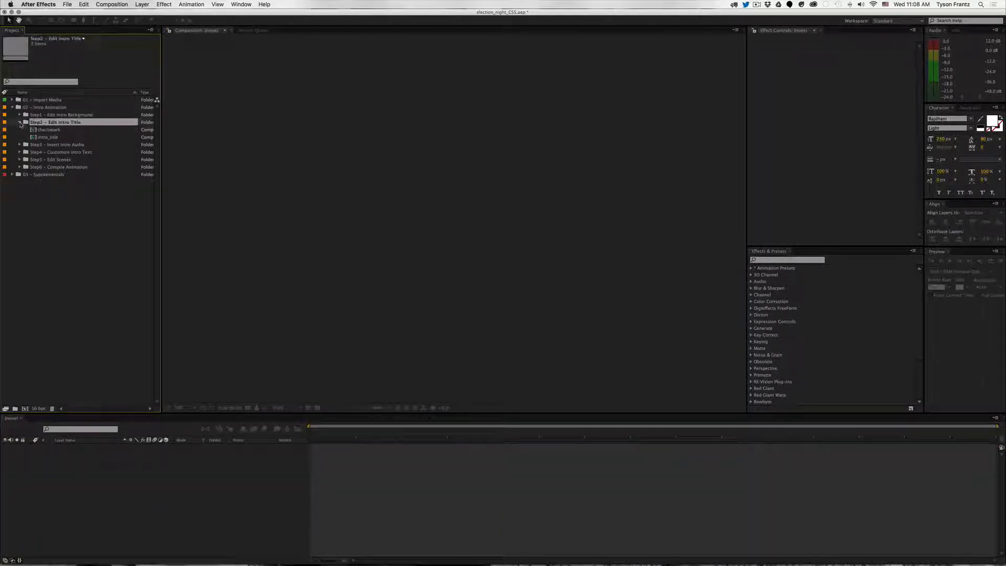
left_click(20, 122)
Open the intro_soundtrack composition from the Step3 – Insert Intro Audio folder and check its composition settings.
left_click(20, 129)
left_click(62, 129)
double_click(62, 137)
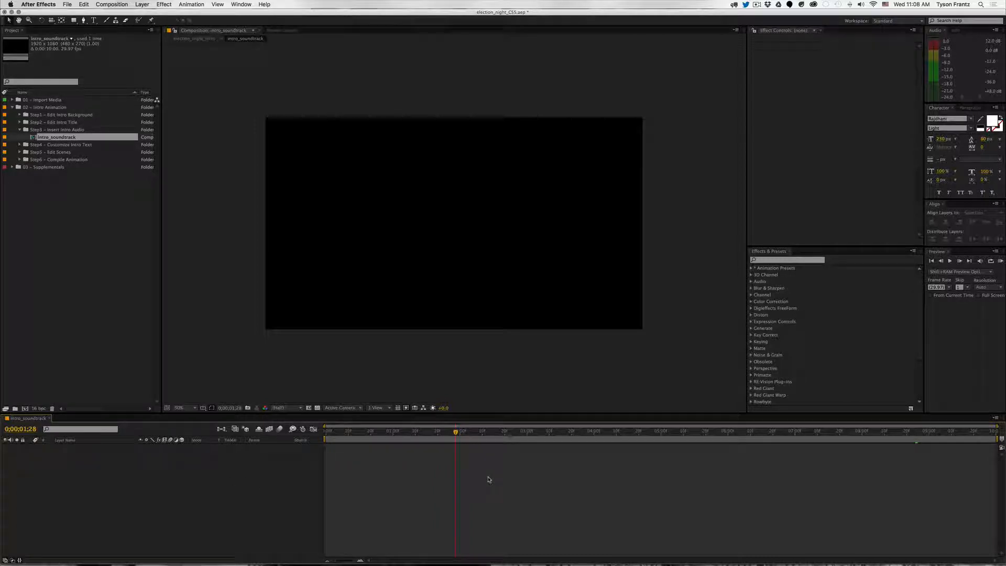
key("super+k")
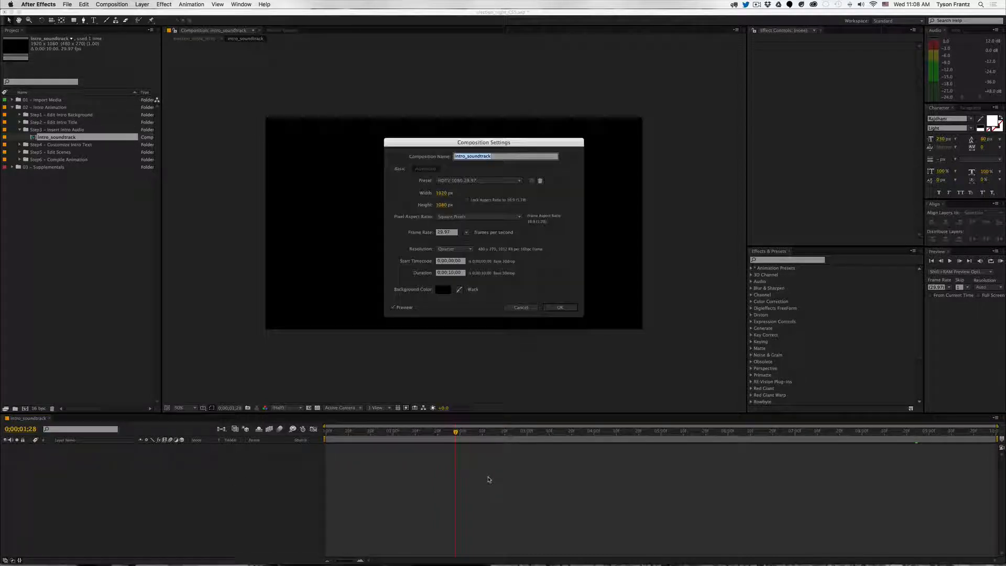
left_click(521, 308)
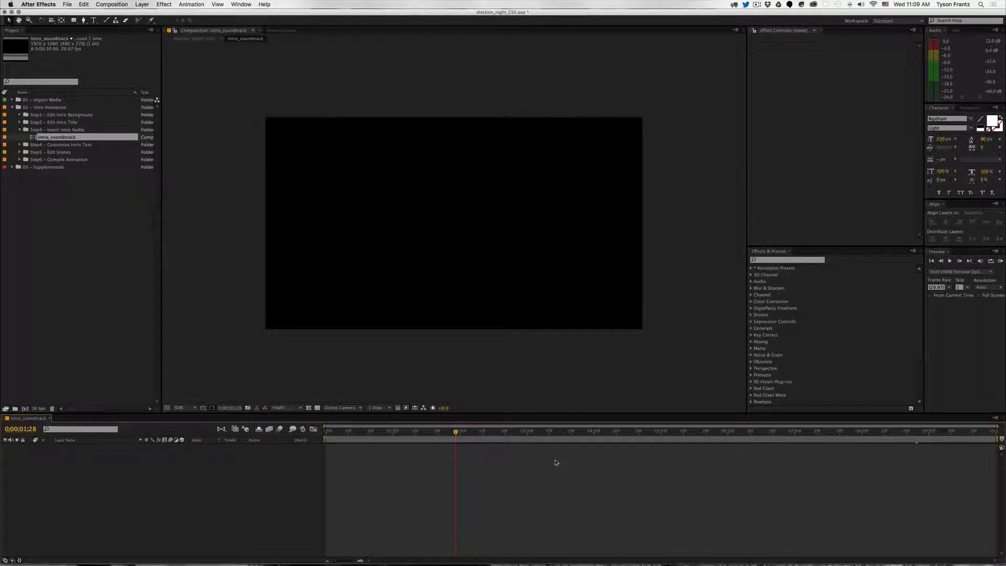
Close the intro_soundtrack composition and collapse the Step3 – Insert Intro Audio folder.
key("super+w")
left_click(38, 229)
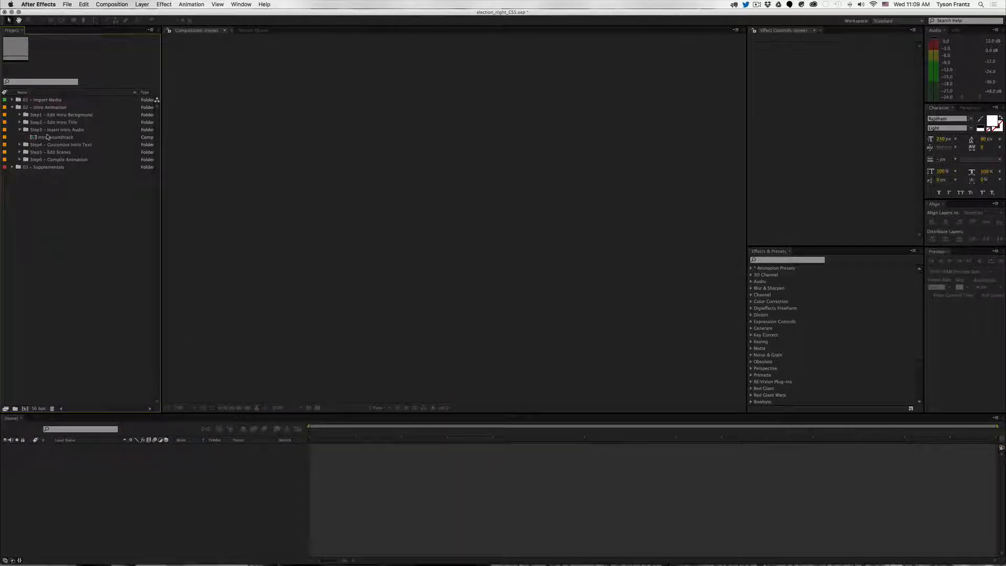
left_click(47, 130)
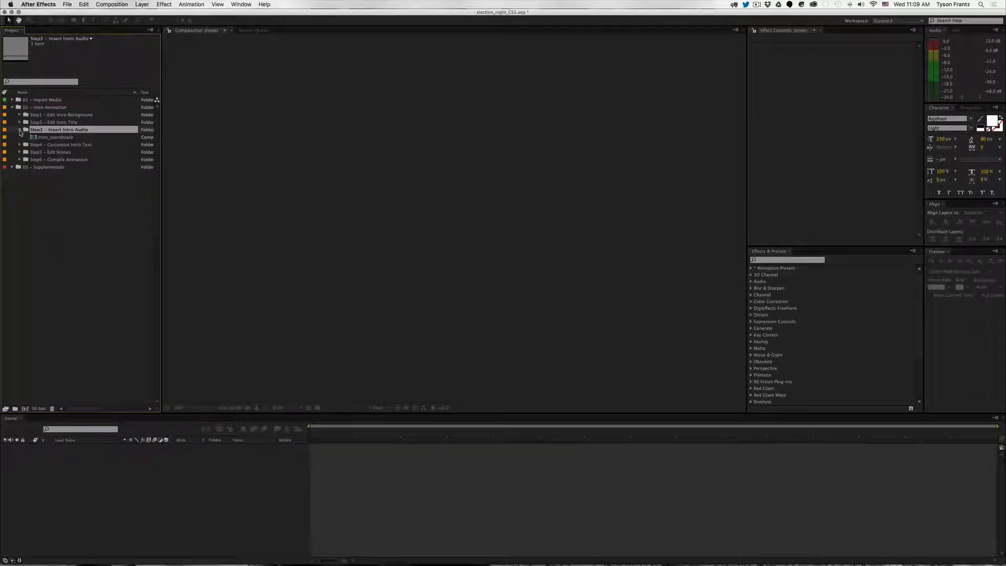
left_click(20, 130)
Open the word_01 composition from the Step4 – Customize Intro Text folder and fit its whole word in view.
left_click(19, 139)
left_click(19, 137)
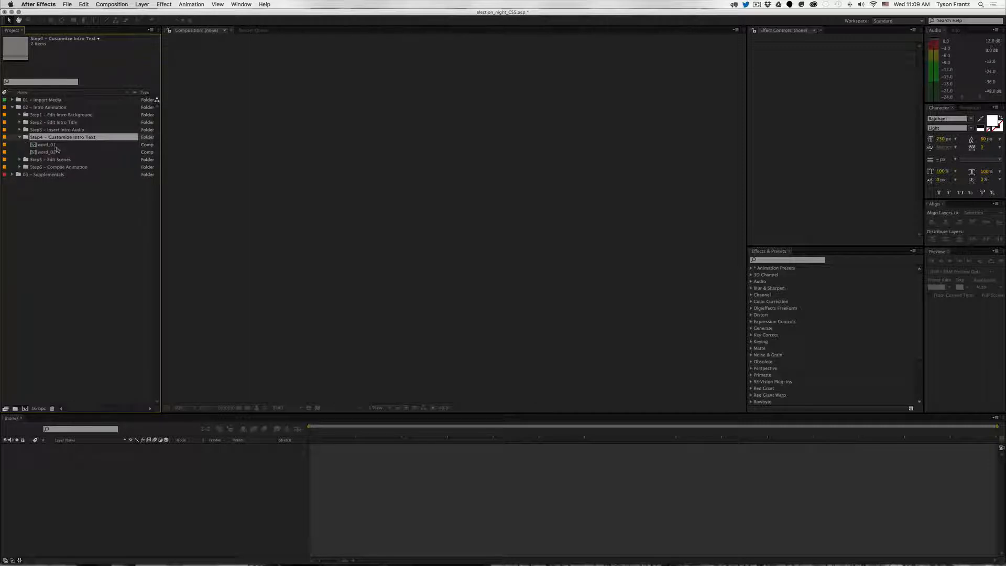
double_click(50, 146)
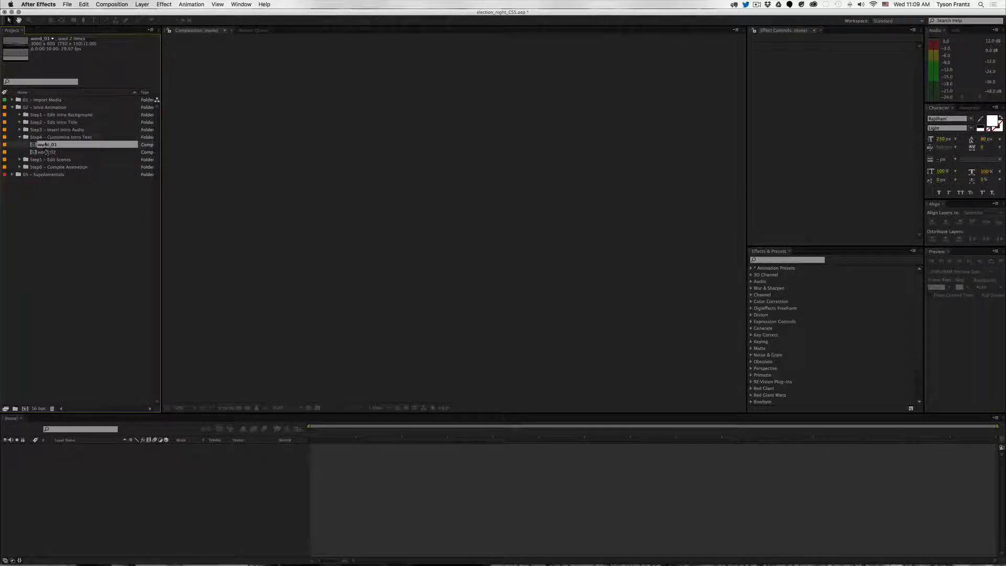
key("comma")
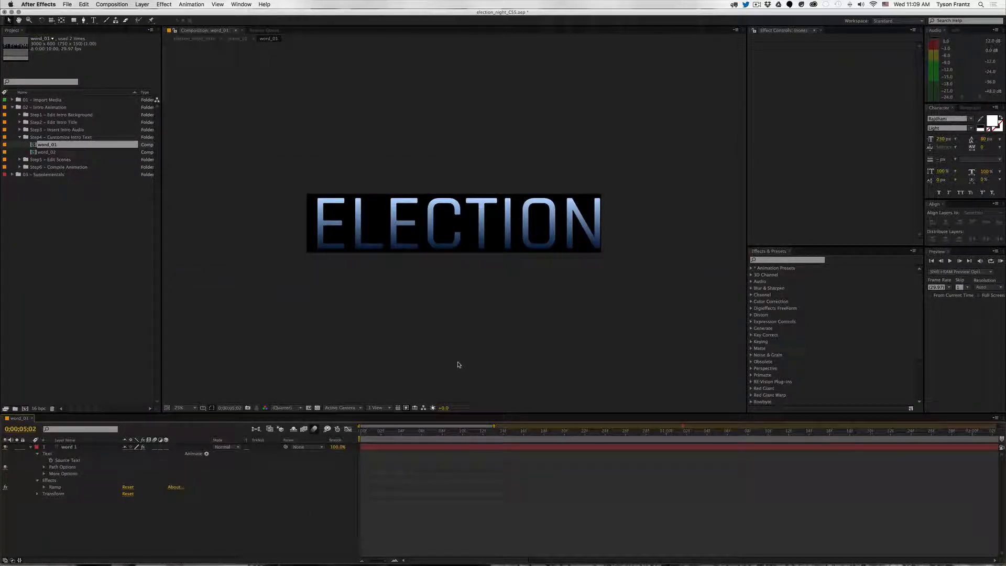
Open election_night_intro from the Step6 – Compile Animation folder and examine its word scenes, including 0;00;00;18 and 0;00;02;07.
left_click(20, 168)
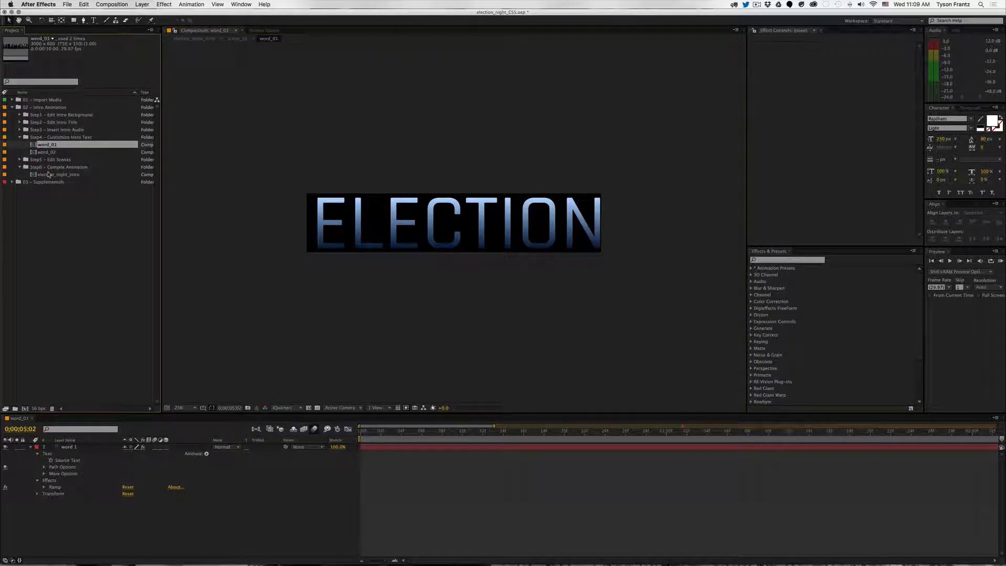
left_click(45, 175)
double_click(45, 175)
left_click(399, 431)
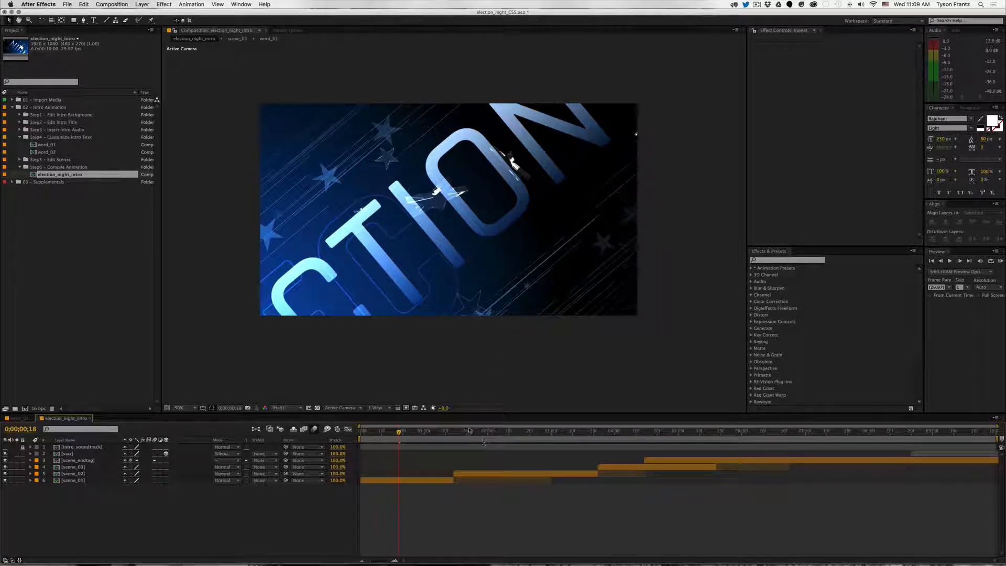
left_click(502, 431)
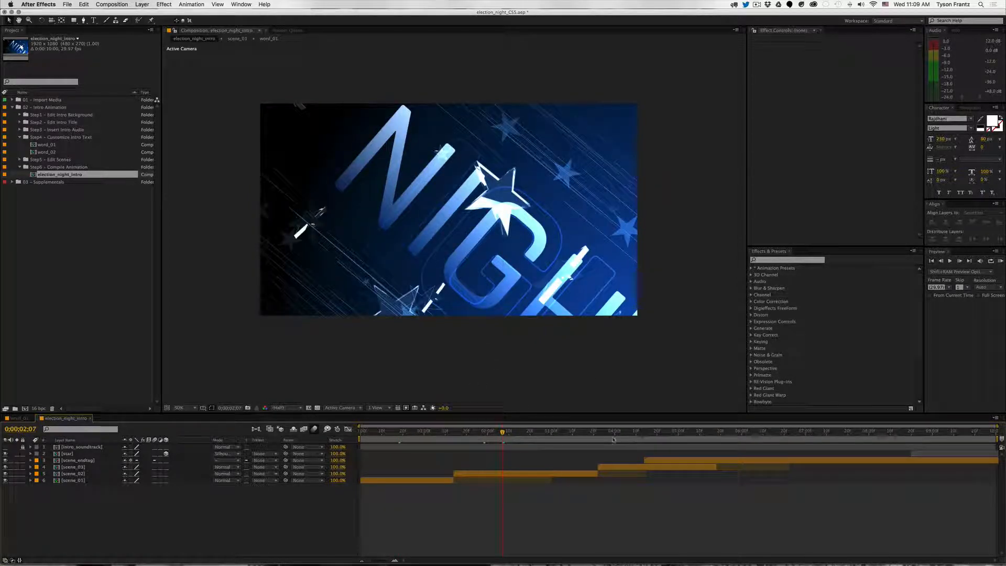
left_click(625, 431)
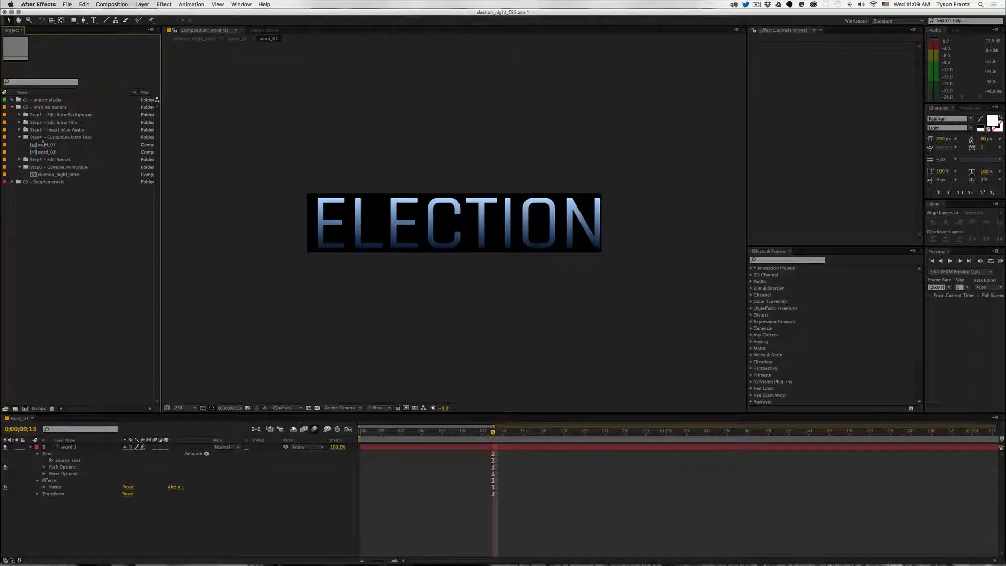
Open the word_02 composition from the Step4 – Customize Intro Text folder.
double_click(46, 152)
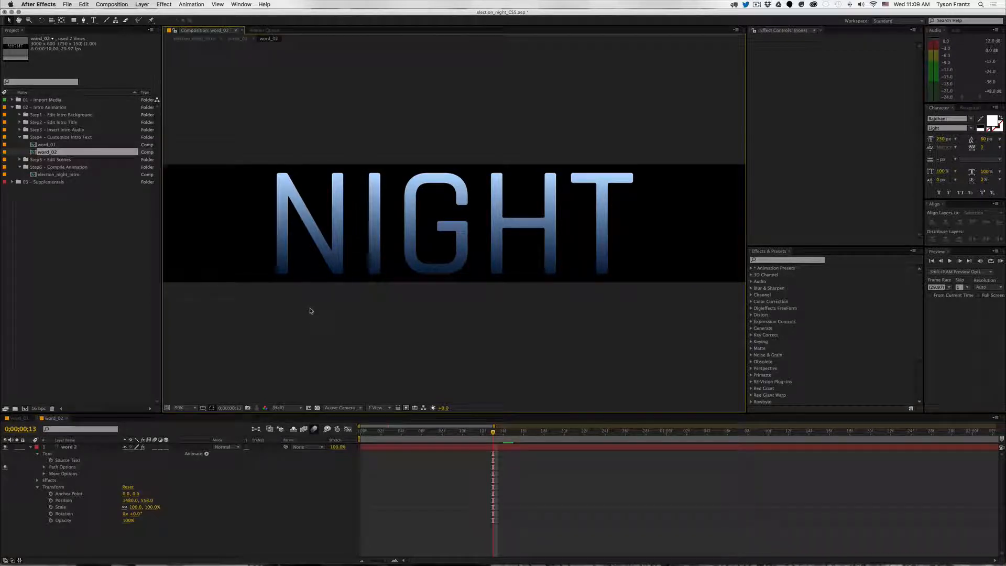
Replace the word NIGHT in the word_02 composition with "2016" and set its font style to Bold.
key("comma")
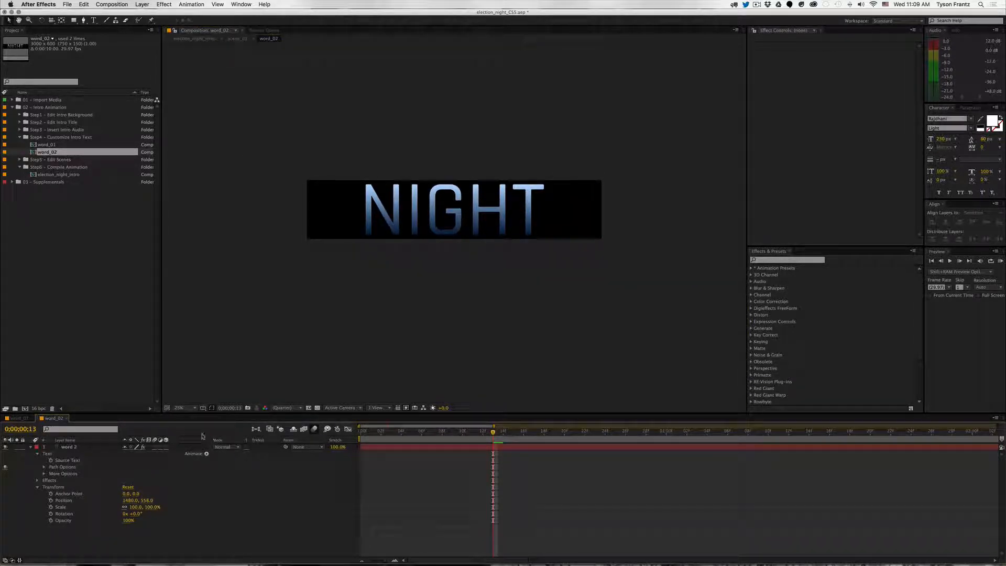
left_click(435, 209)
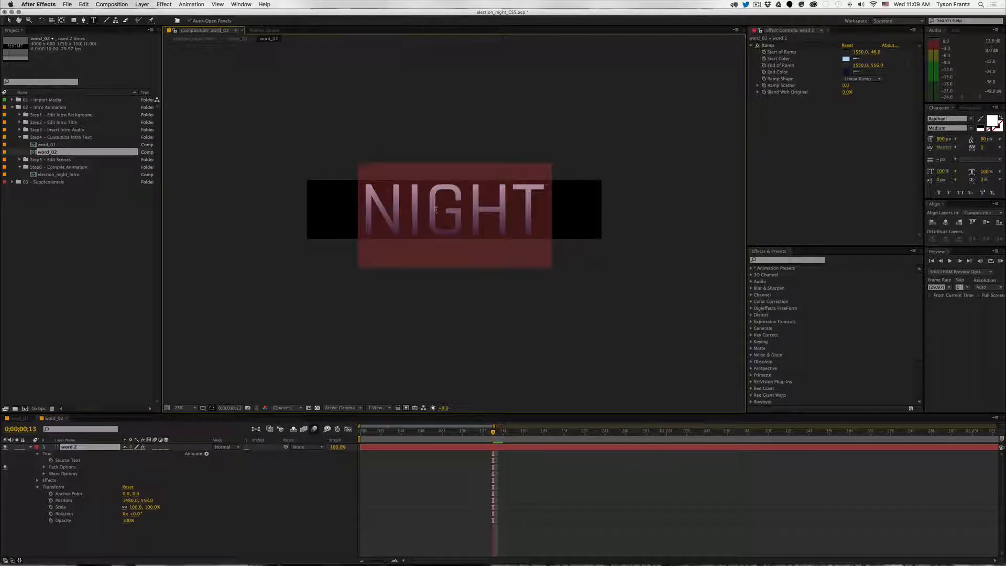
type("2016")
key("super+a")
left_click(950, 128)
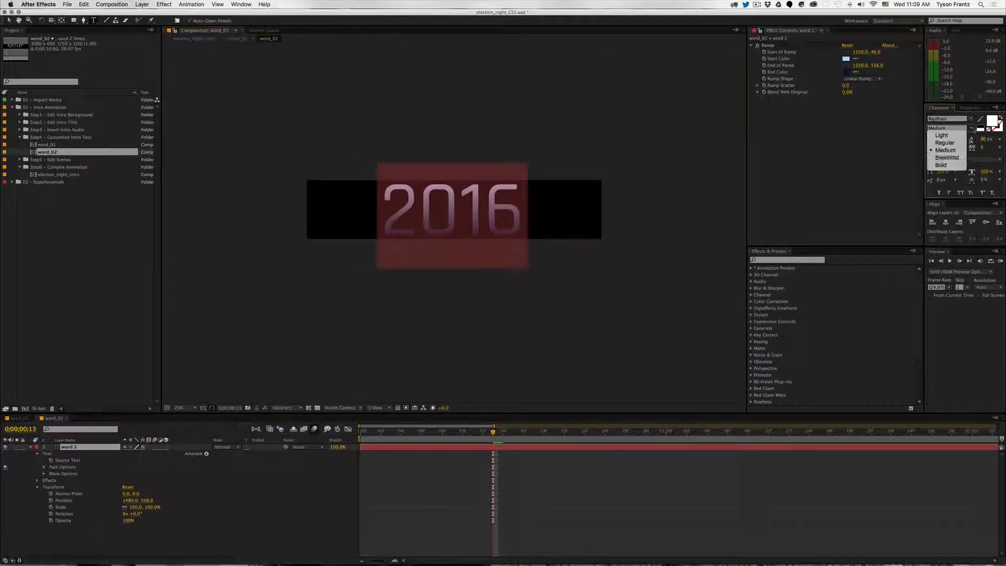
left_click(945, 166)
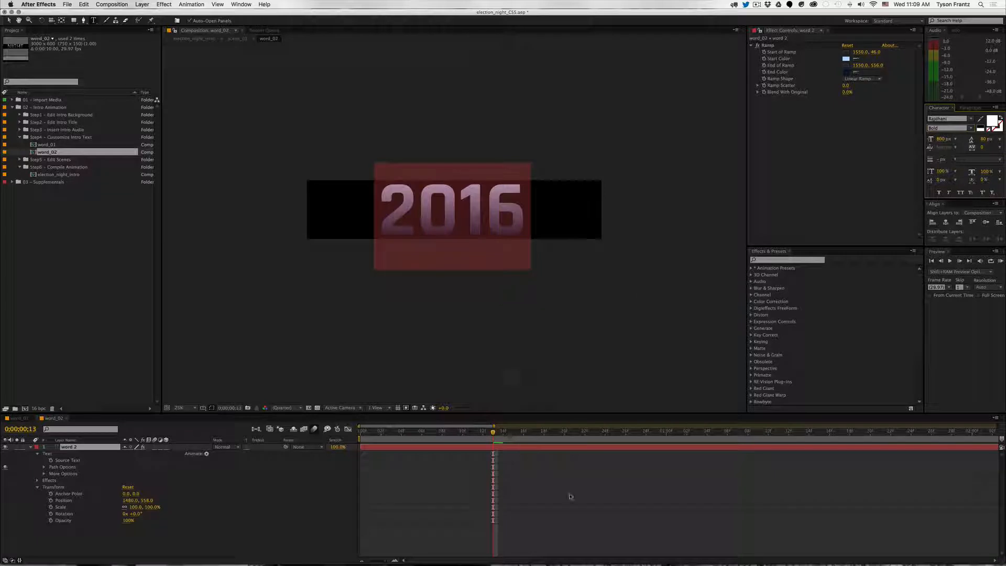
left_click(571, 496)
Open election_night_intro at 0;00;04;08 and examine the fill and outline of ELECTION 2016 up close, then return to word_01.
left_click(19, 418)
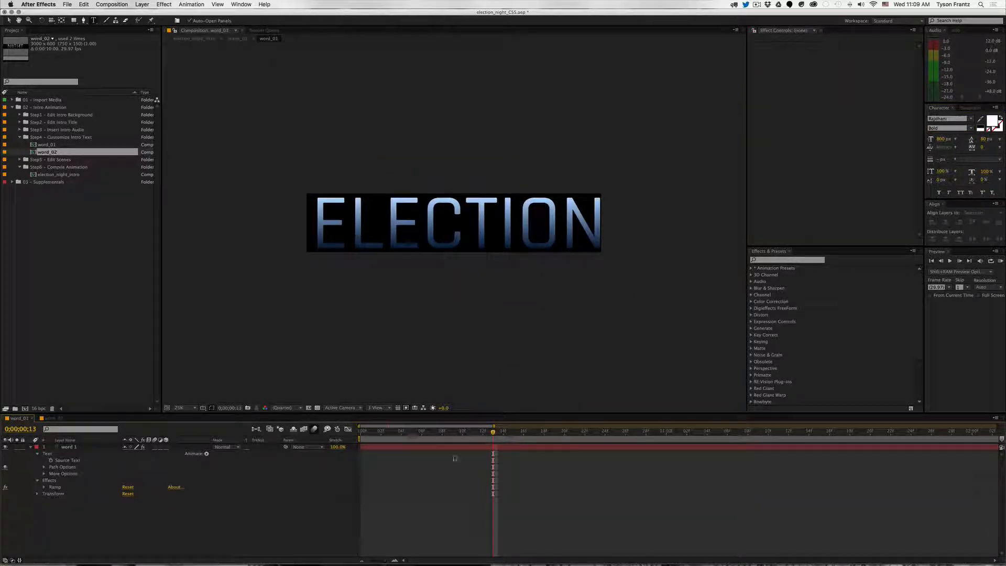
double_click(41, 175)
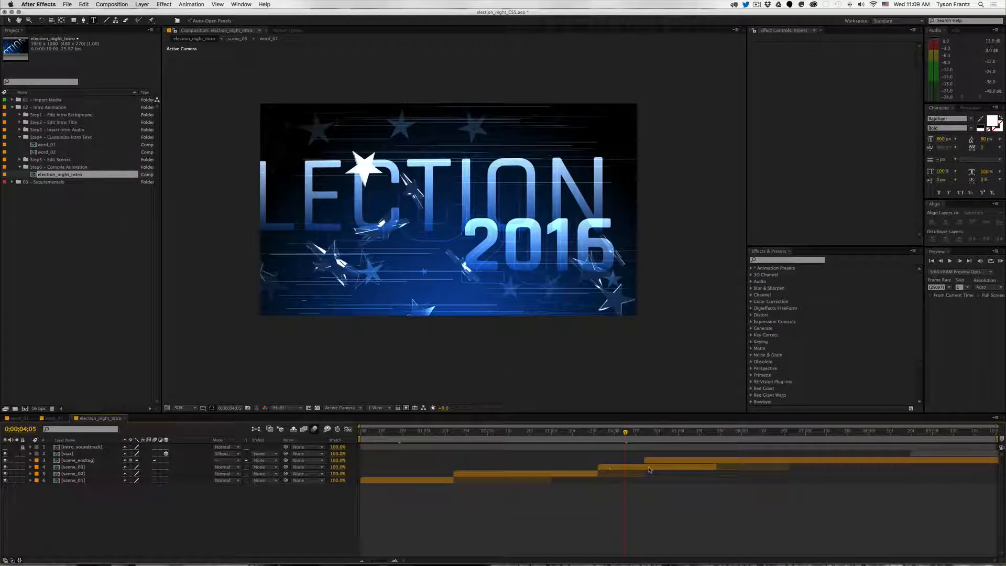
mouse_move(629, 441)
left_mouse_down()
mouse_move(533, 437)
mouse_move(632, 433)
left_mouse_up()
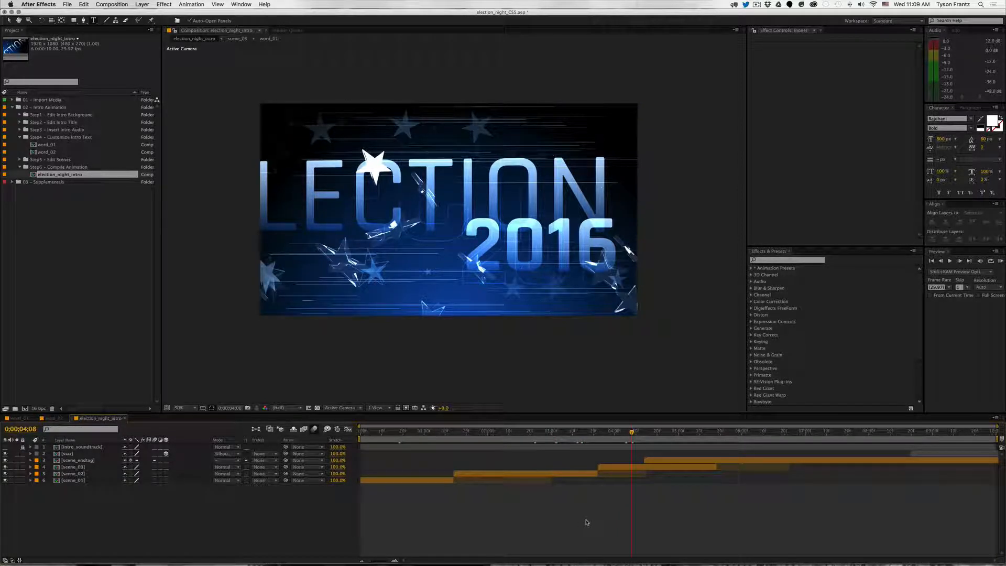
key("v")
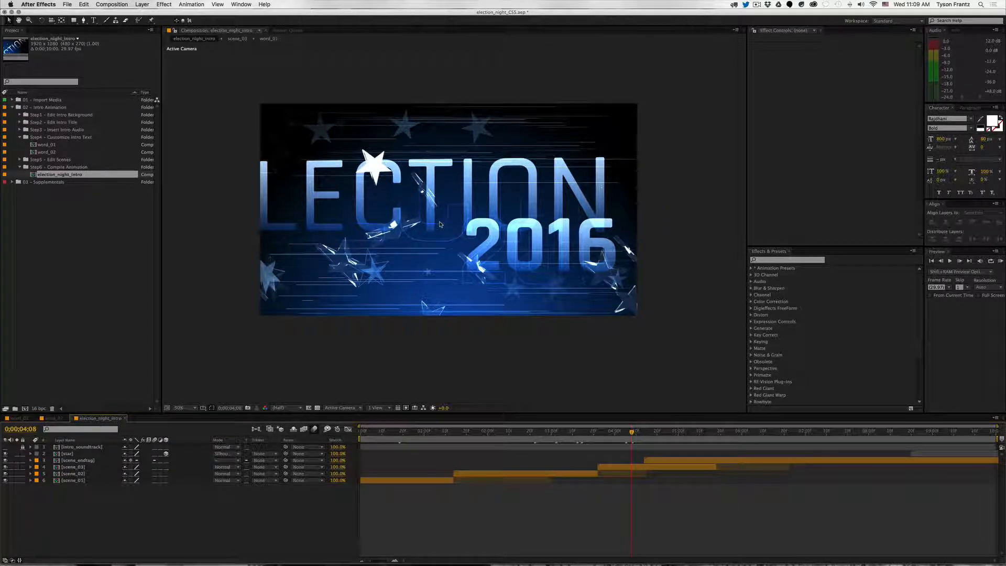
key(".")
left_click_drag(405, 260, 365, 288)
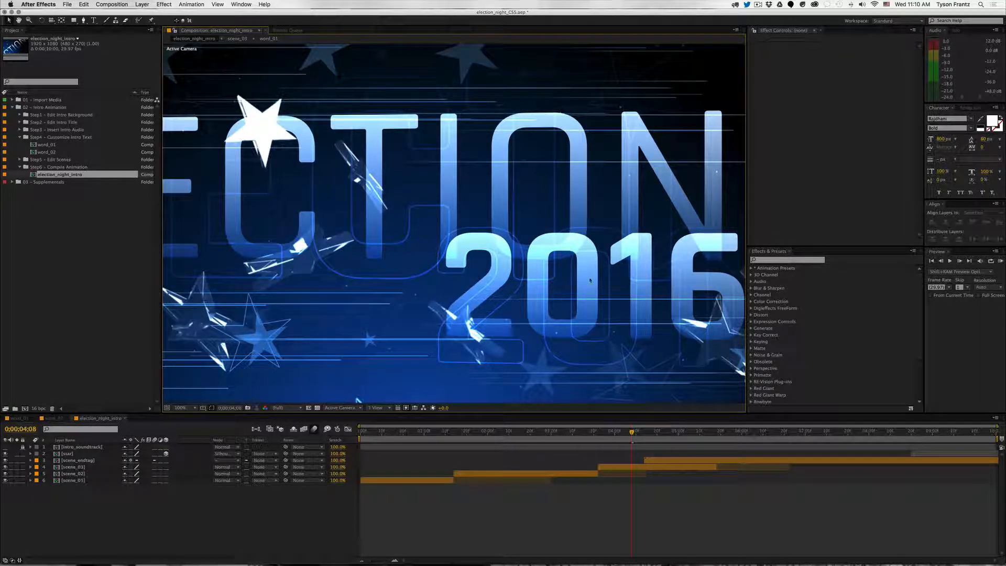
left_click_drag(547, 295, 488, 282)
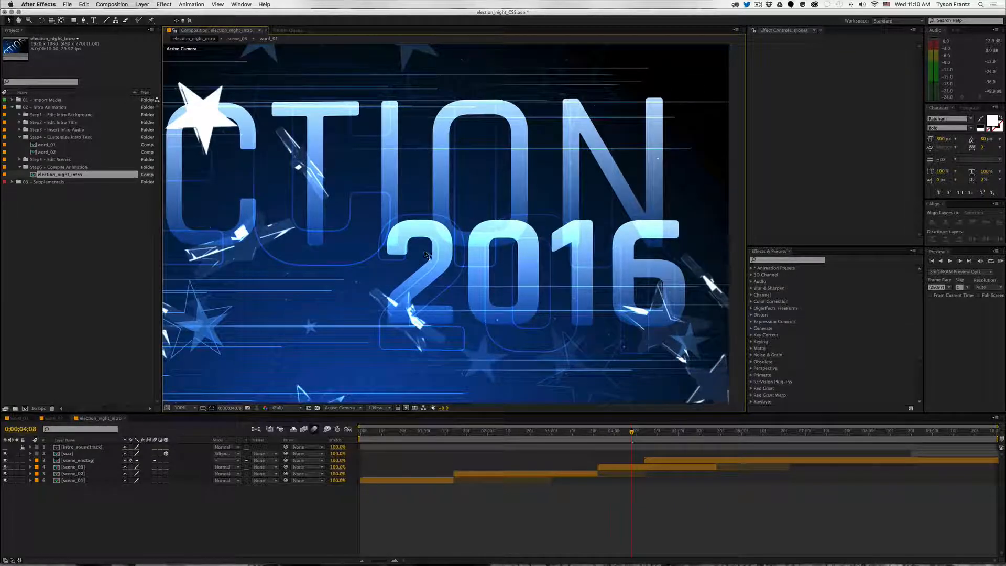
left_click(46, 152)
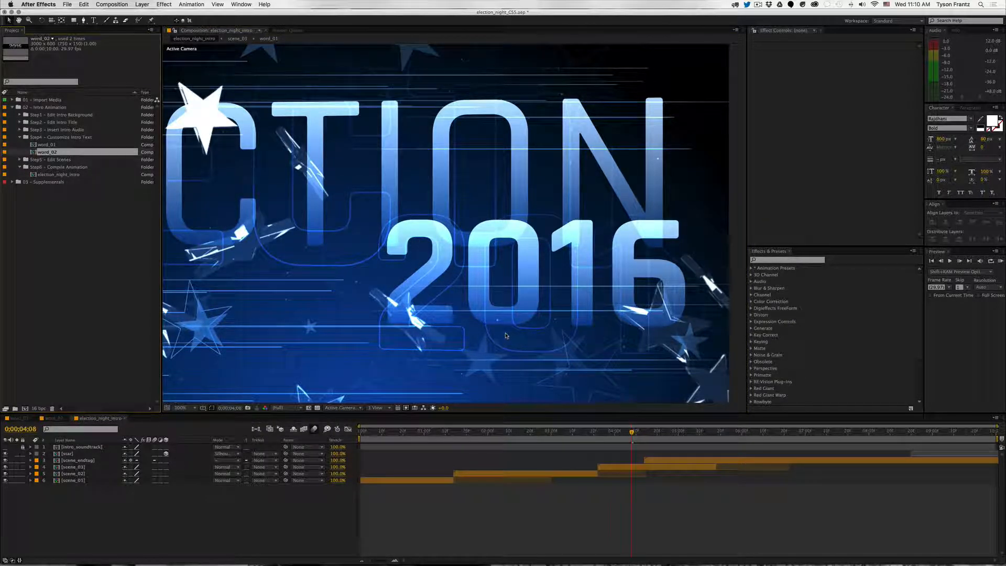
left_click_drag(325, 328, 373, 327)
key("comma")
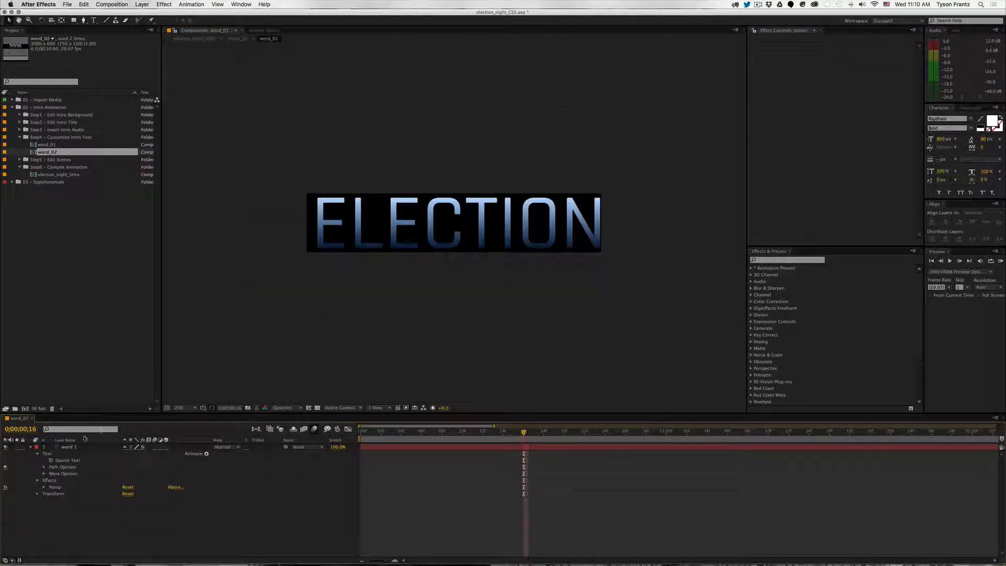
Expand the Ramp effect of the word 1 layer and examine its start, end and color settings.
left_click(70, 446)
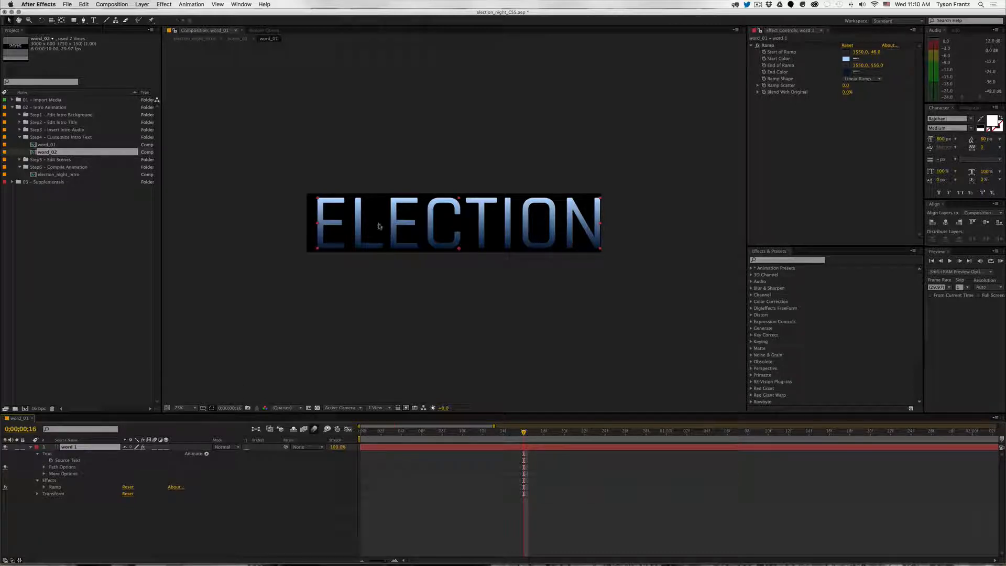
key("e")
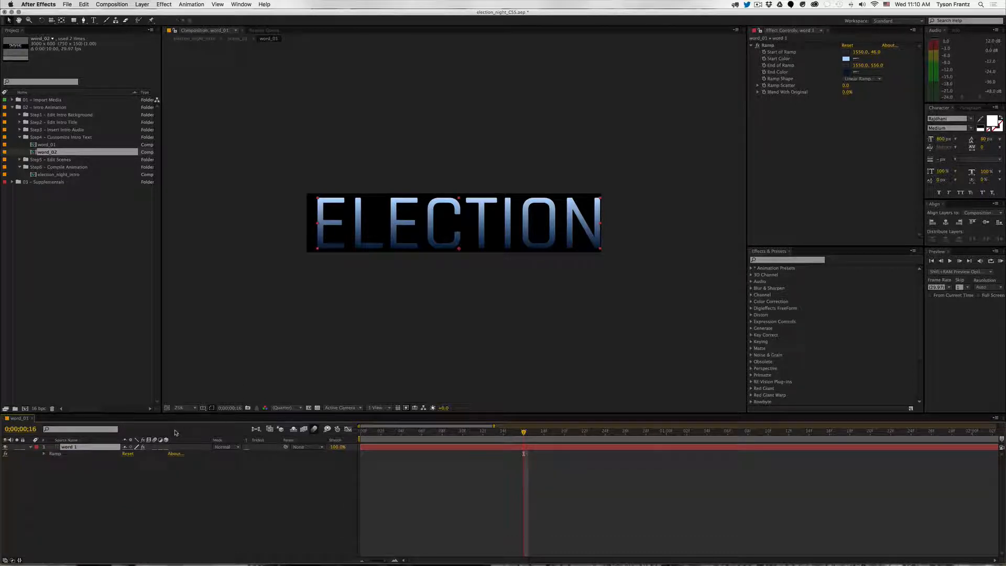
left_click(44, 454)
left_click(65, 460)
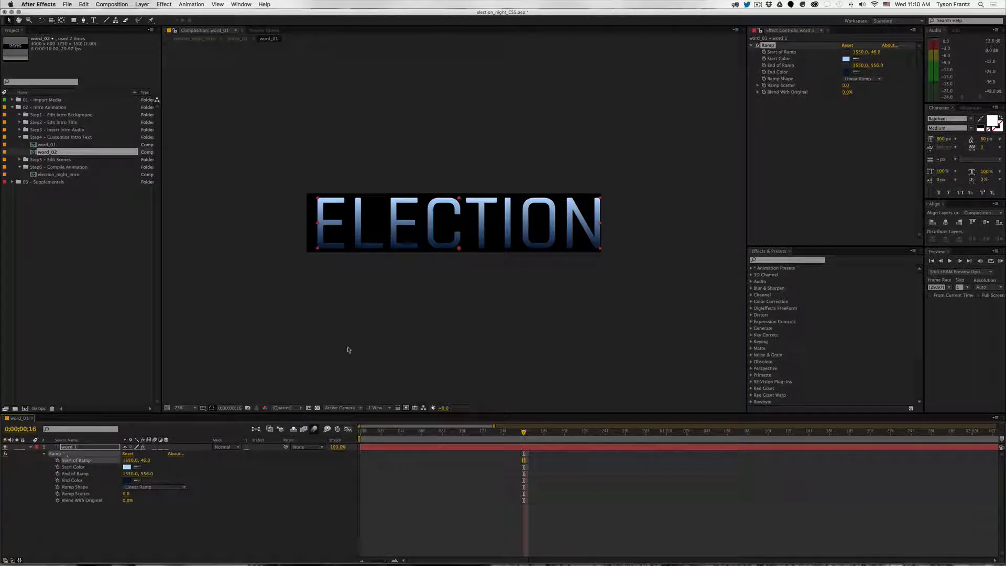
left_click(823, 132)
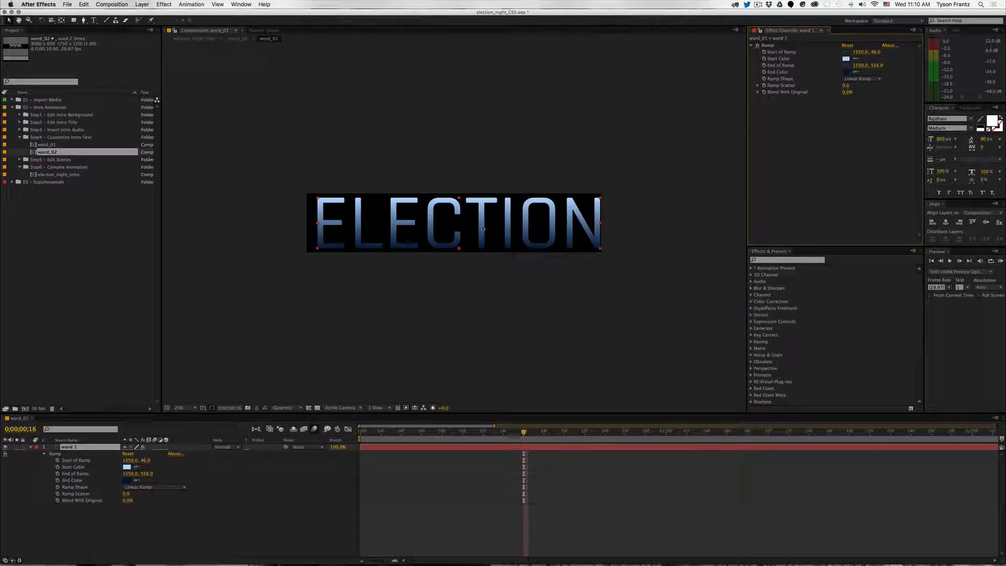
Shift the ELECTION text slightly left to center it in word_01 and collapse the layer's properties.
left_click(433, 226)
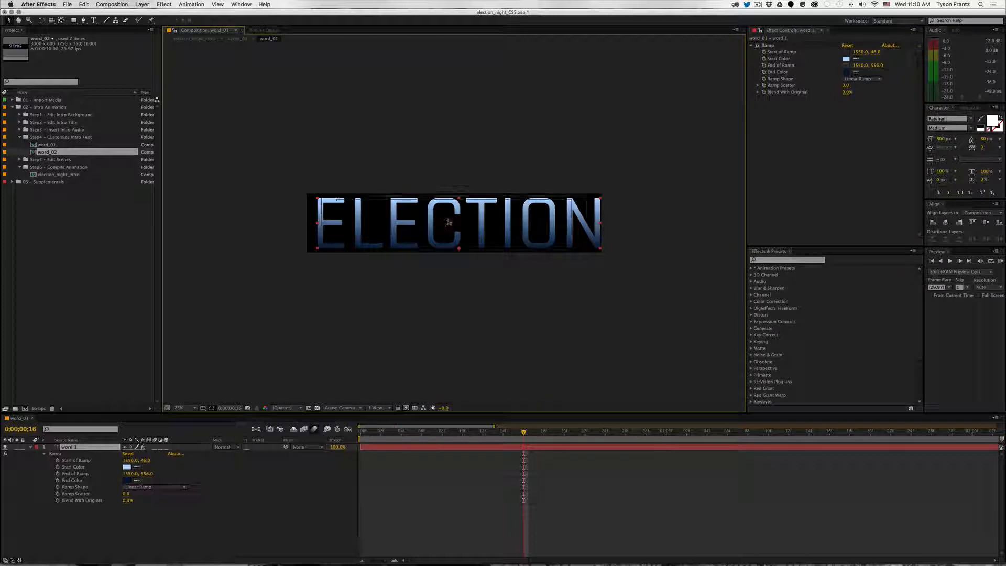
left_click(426, 308)
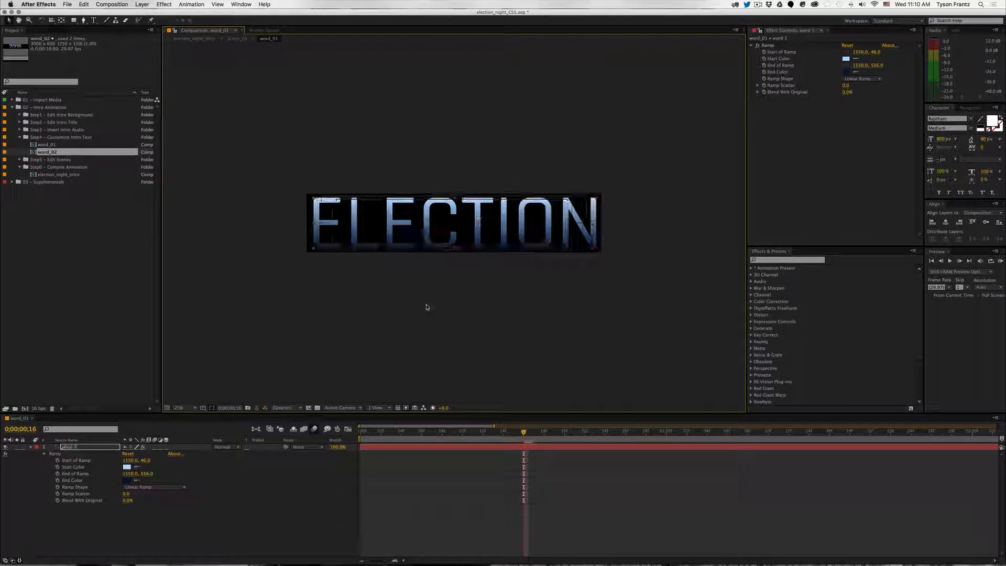
left_click(157, 427)
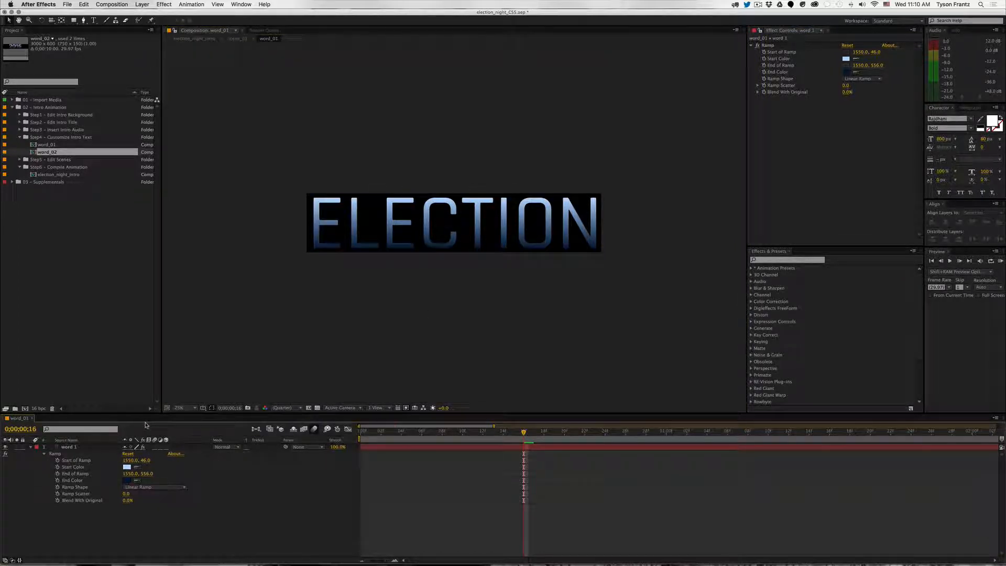
left_click(30, 446)
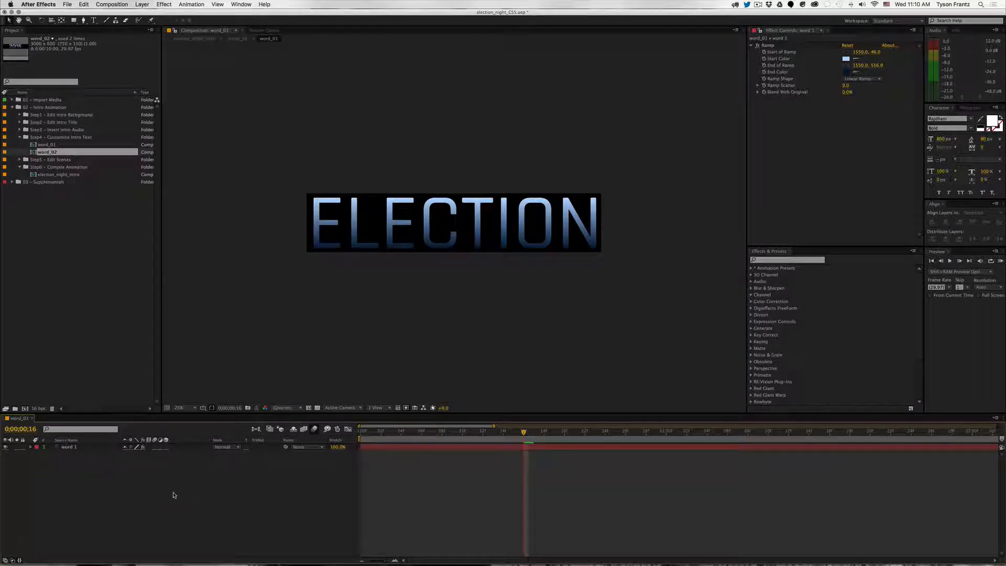
Close the word_01 composition, save the project and collapse the Step4 – Customize Intro Text folder.
key("super+w")
key("super+s")
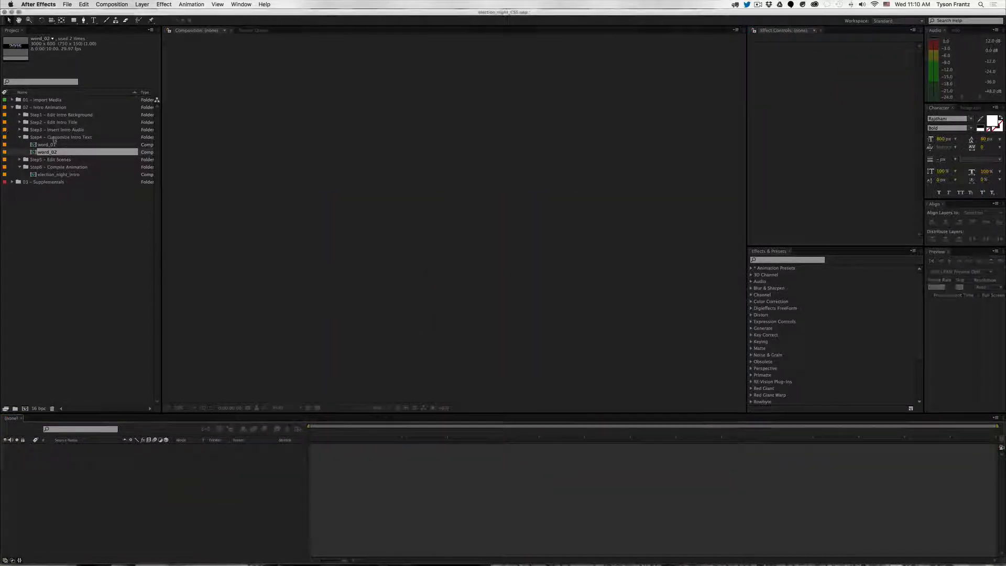
left_click(55, 138)
left_click(19, 138)
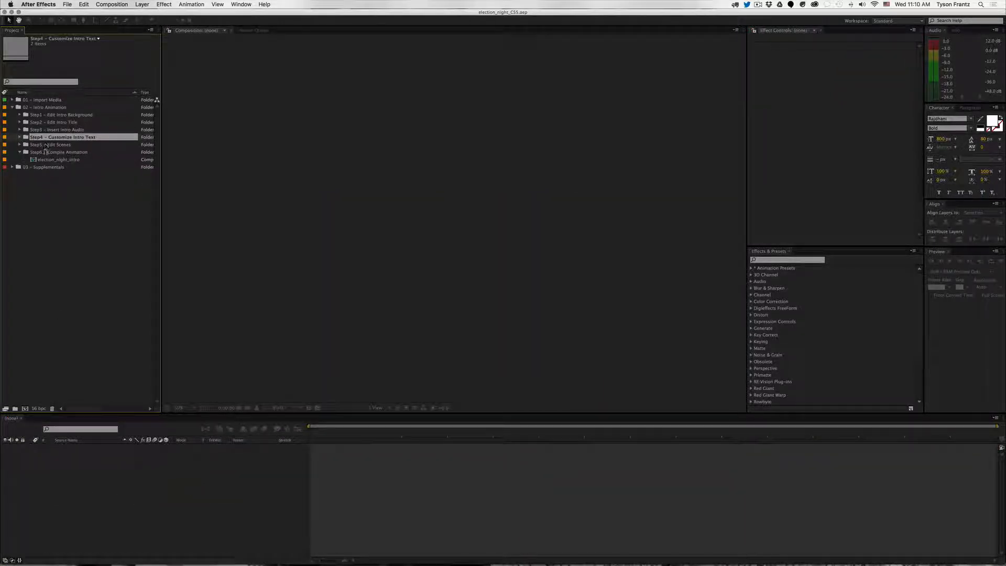
Collapse the Step6 – Compile Animation folder and open scene_01 from the Step5 – Edit Scenes folder.
left_click(46, 151)
left_click(48, 144)
double_click(46, 146)
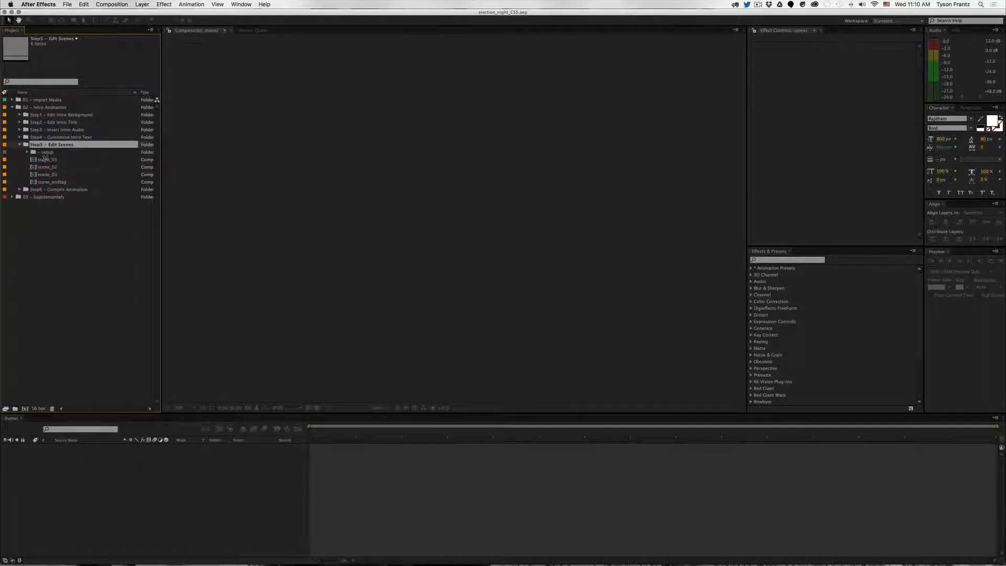
double_click(45, 159)
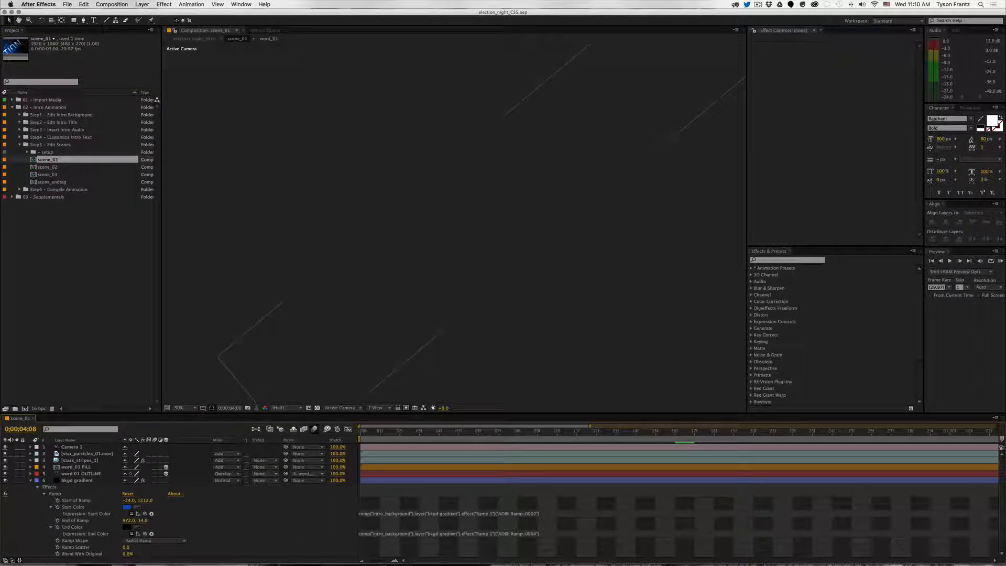
Collapse the bkgd gradient layer's properties and scrub through scene_01 to 0;00;01;01 to examine the word's motion.
left_click_drag(590, 426, 1000, 427)
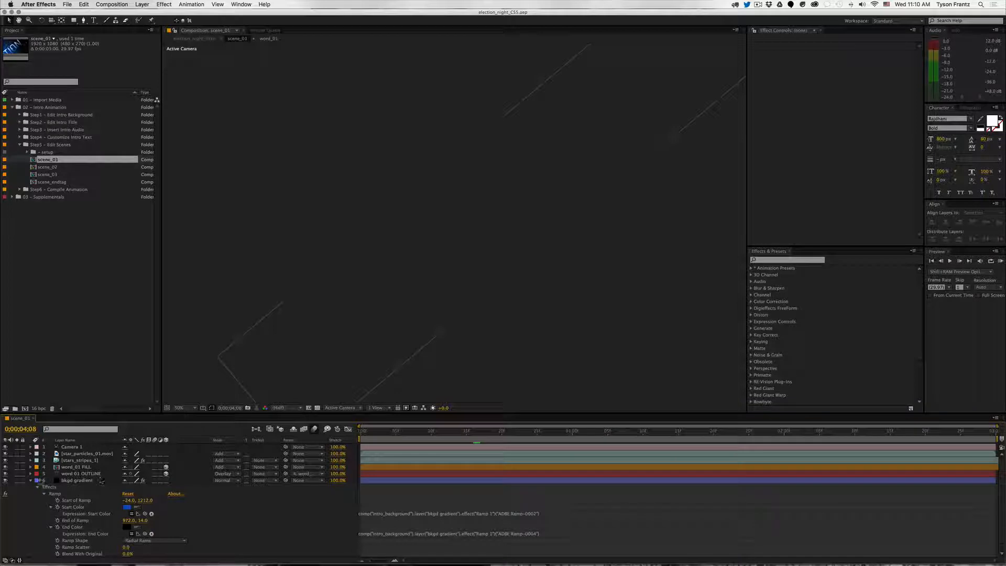
left_click(30, 481)
left_click(460, 432)
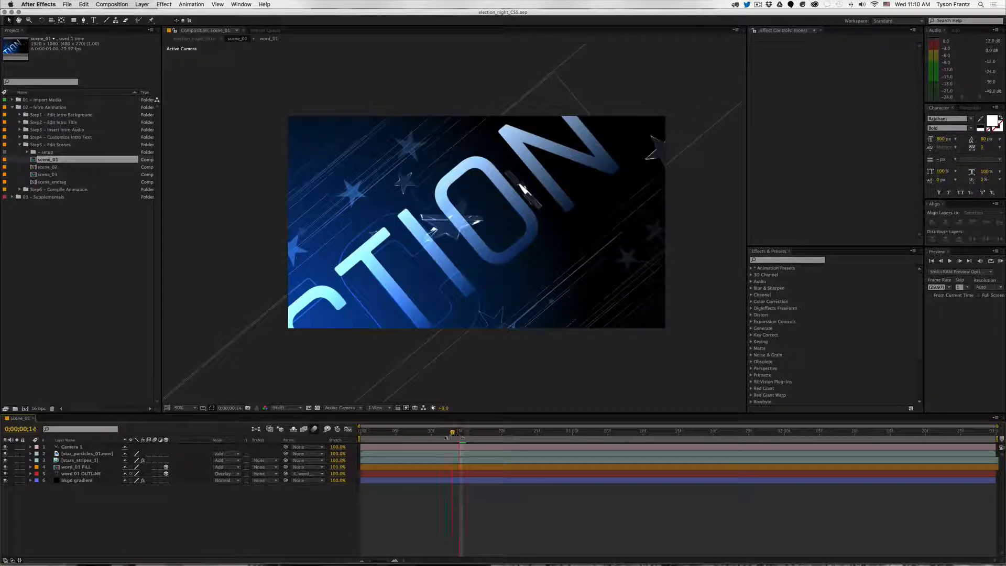
left_click_drag(452, 432, 579, 432)
Check the animated properties of all scene_01 layers and leave only the word_01 FILL layer's Position keyframes revealed.
key("ctrl+a")
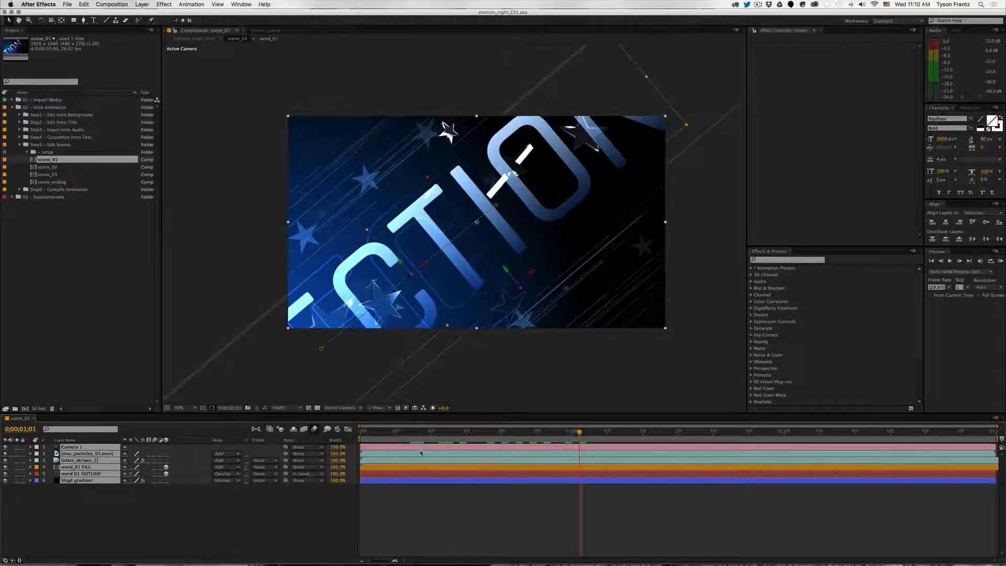
key("u")
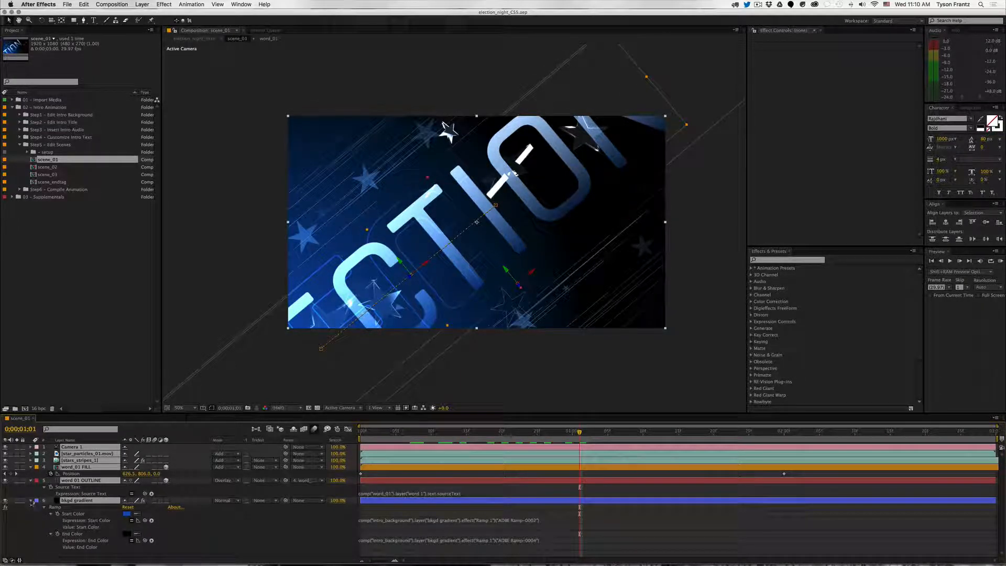
key("u")
left_click(74, 467)
key("p")
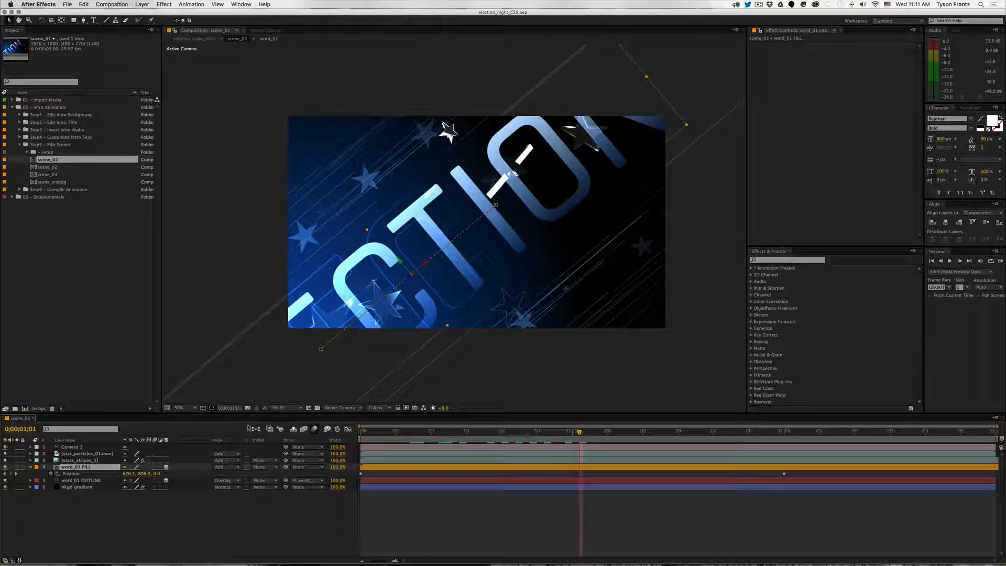
left_click(73, 474)
Try moving the word_01 FILL layer up and to the right at 0;00;02;00, scrub to 0;00;01;09, and undo the move.
left_click(782, 433)
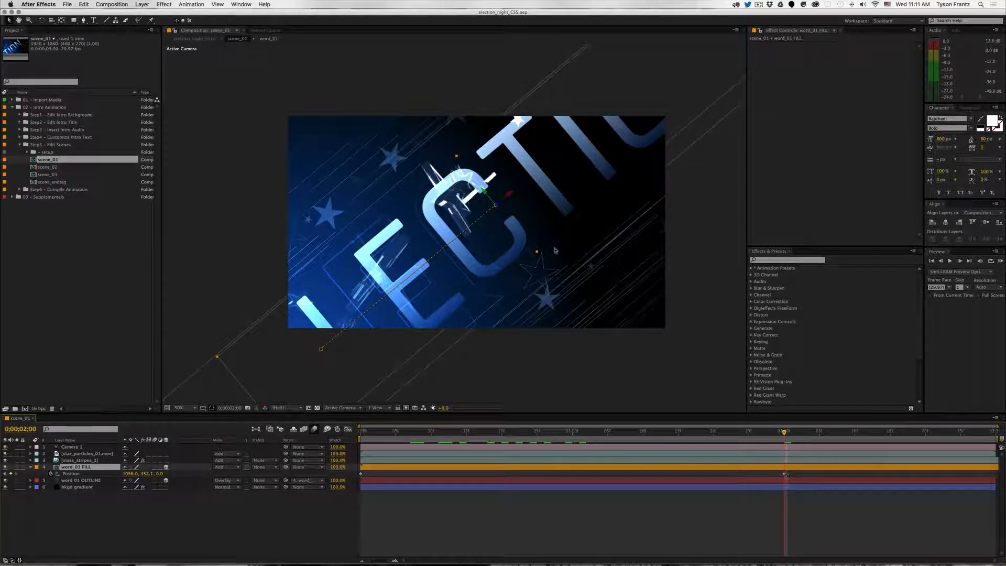
left_click_drag(509, 194, 562, 162)
left_click_drag(705, 432, 636, 440)
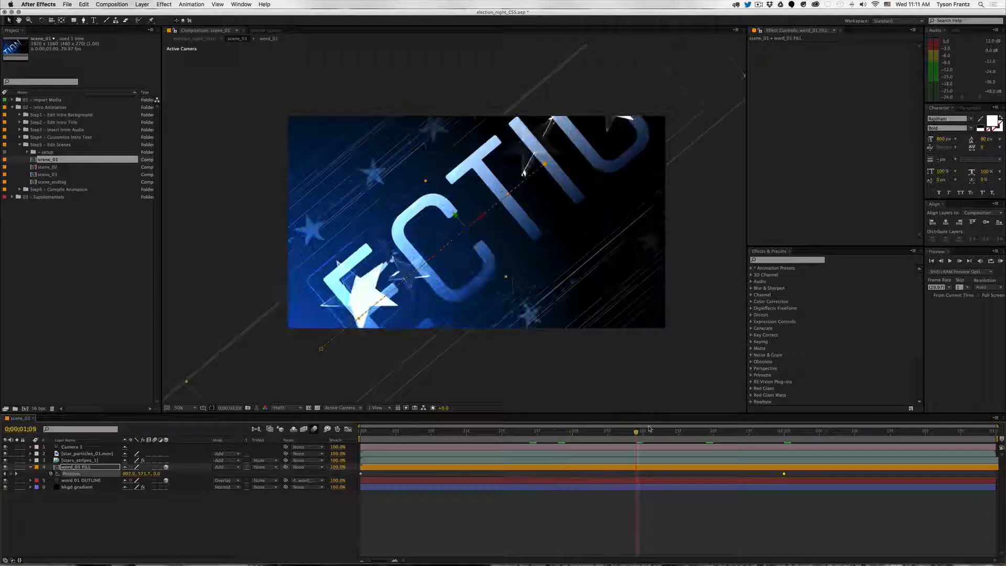
key("super+z")
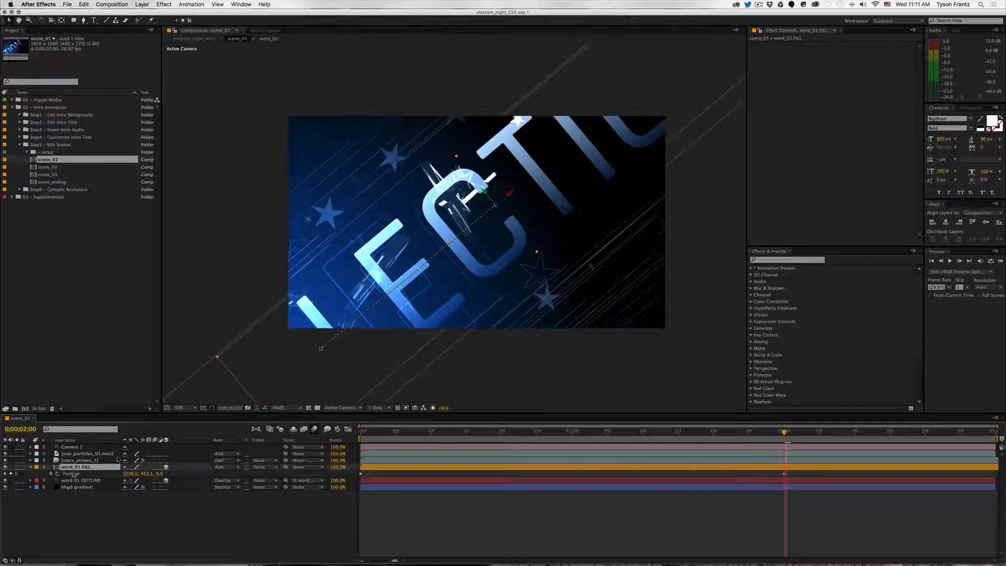
left_click(208, 523)
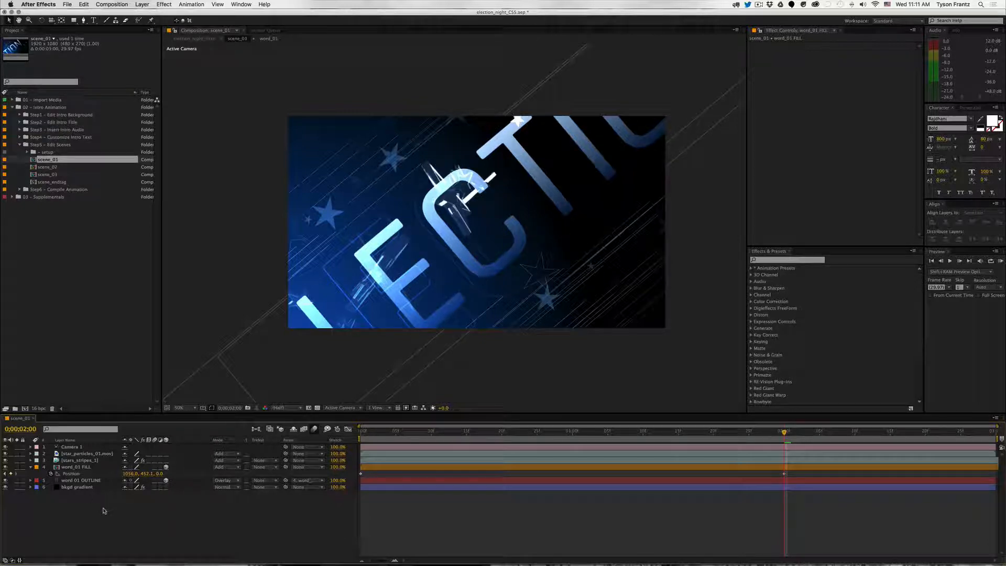
Open the scene_02 composition and reveal the Position keyframes of its word_02 FILL layer.
double_click(50, 167)
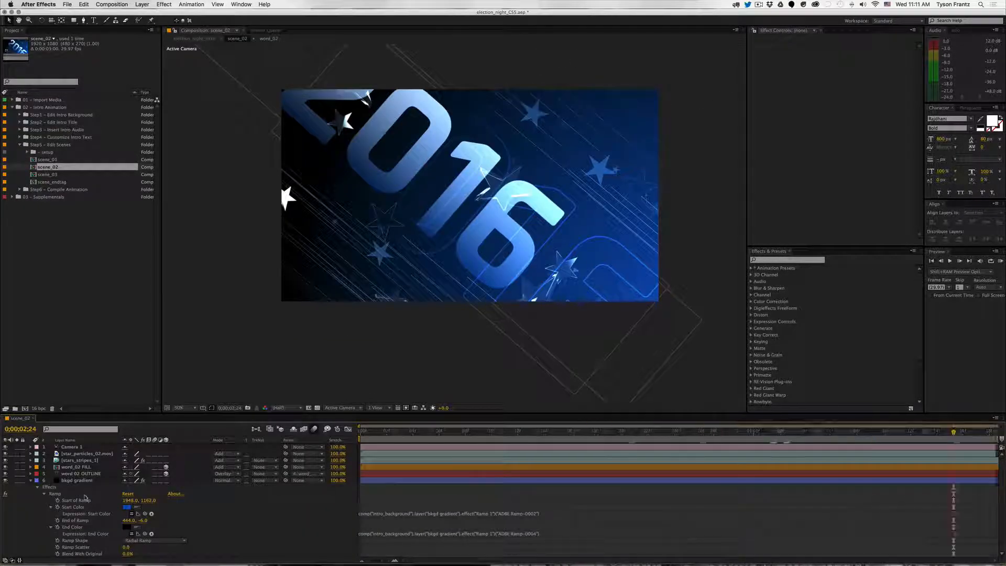
left_click(78, 468)
key("p")
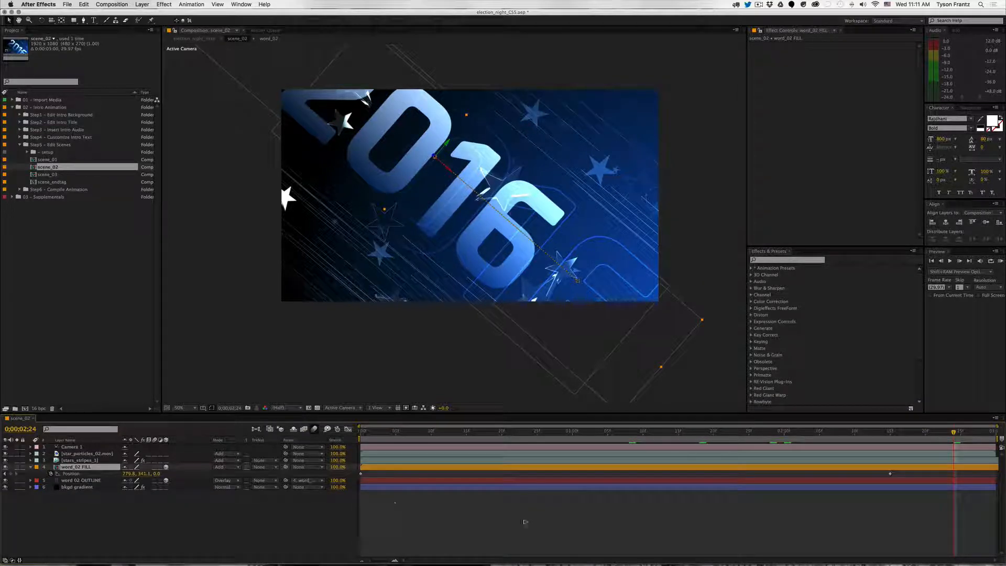
Scrub through the scene_02 composition to examine how the word_02 FILL layer moves.
left_click(638, 431)
left_click(467, 432)
left_click_drag(568, 442, 778, 442)
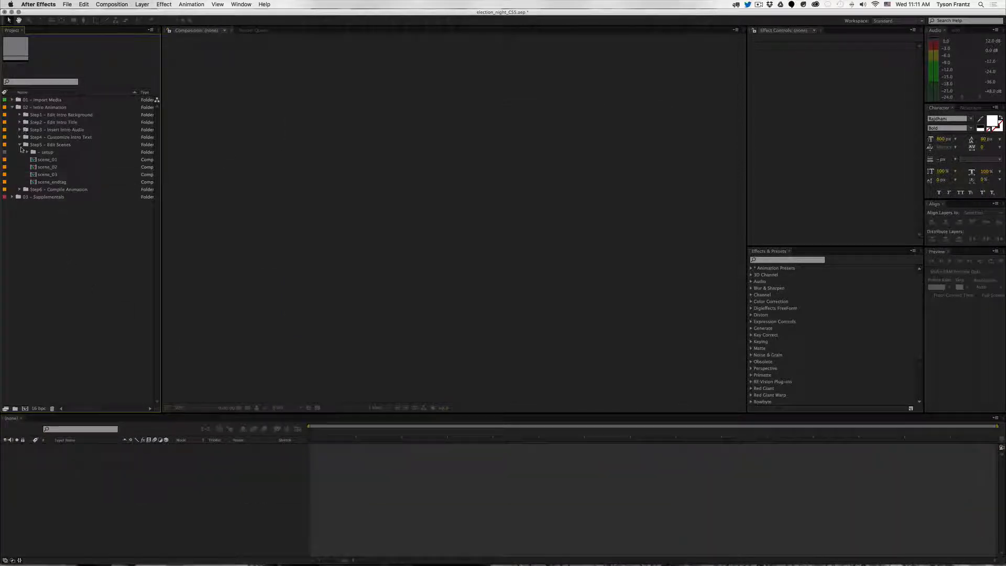
Collapse the Step5 – Edit Scenes folder and open the election_night_intro composition from the Step6 – Compile Animation folder.
left_click(19, 144)
left_click(50, 152)
left_click(20, 152)
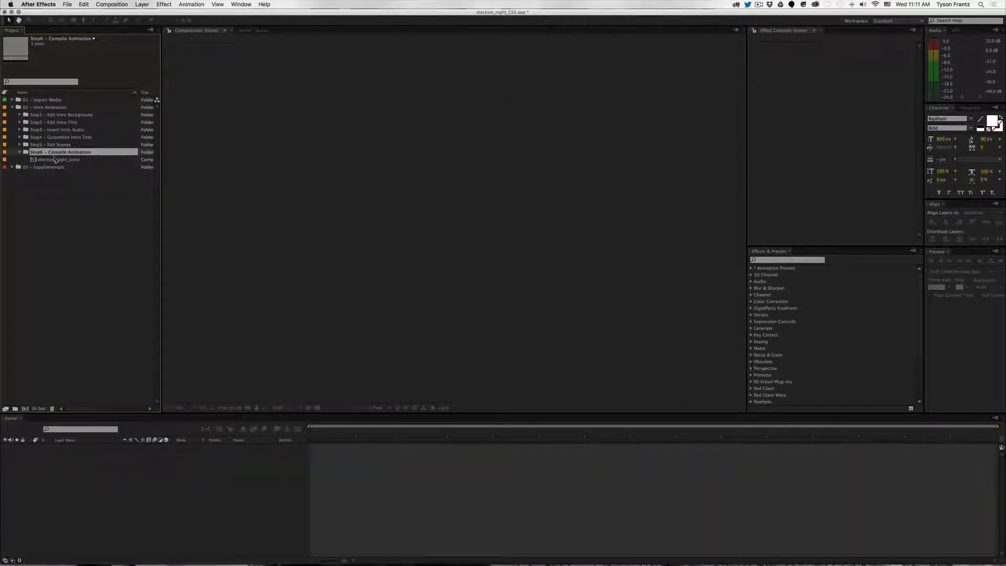
double_click(60, 159)
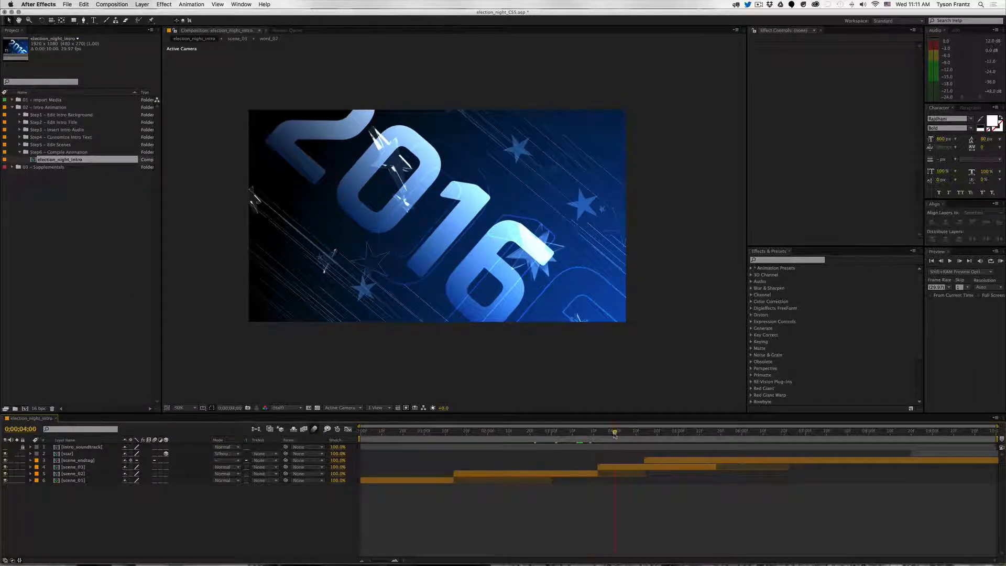
Scrub through election_night_intro up to 0;00;08;13 to examine how the scenes and the end tag follow one another.
left_click_drag(613, 434, 543, 437)
left_click_drag(494, 440, 470, 433)
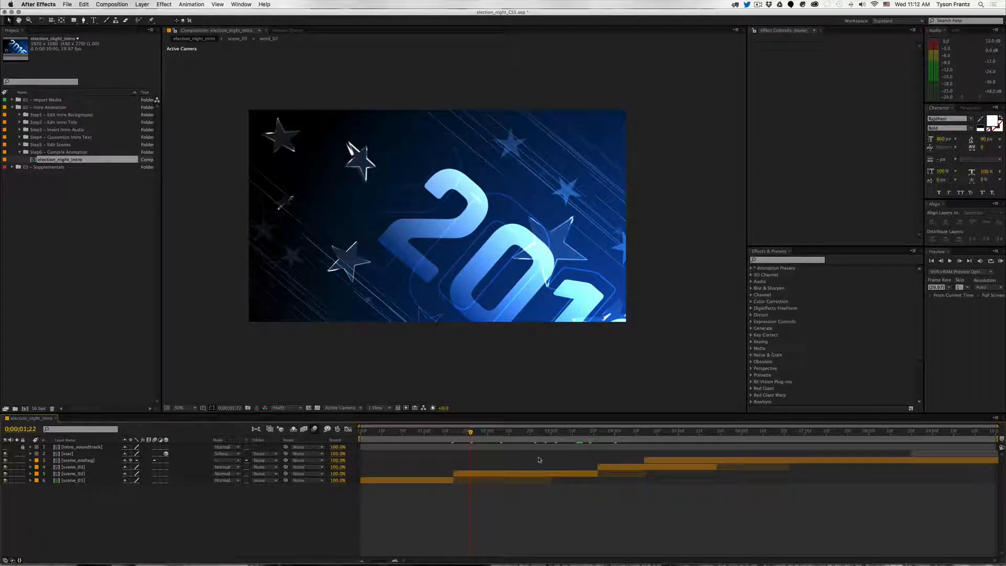
left_click(584, 435)
left_click(614, 433)
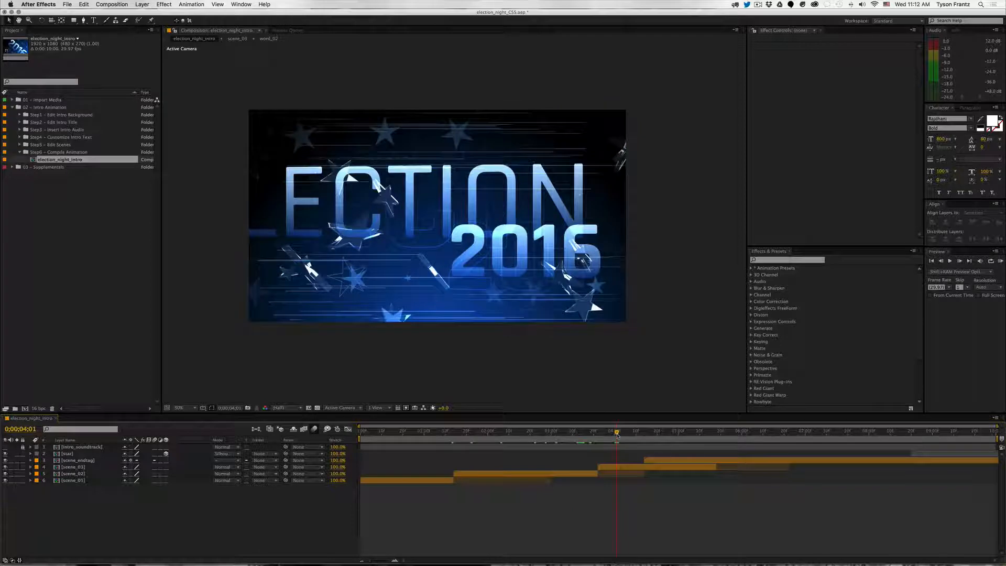
left_click(725, 433)
left_click_drag(725, 434, 860, 439)
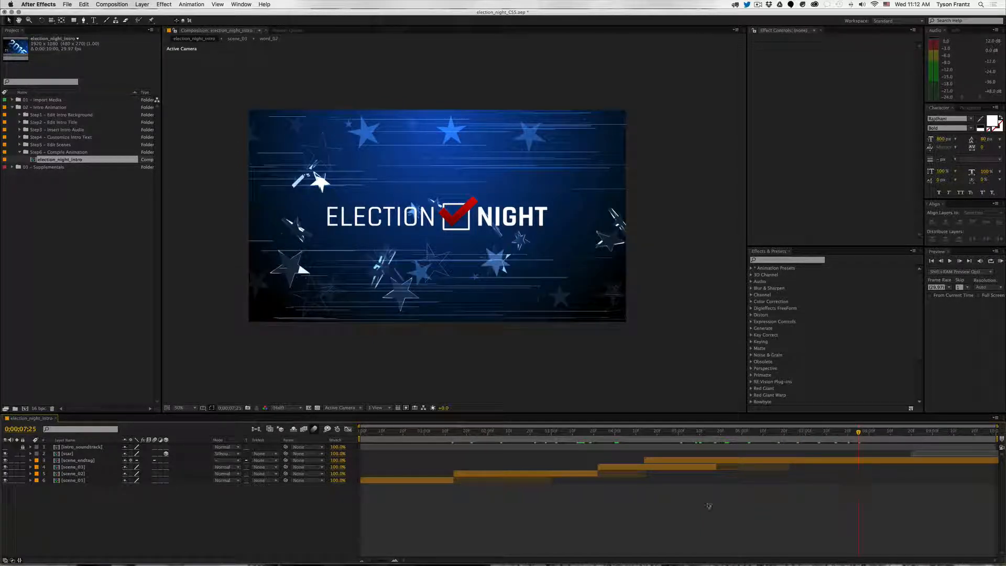
left_click(897, 433)
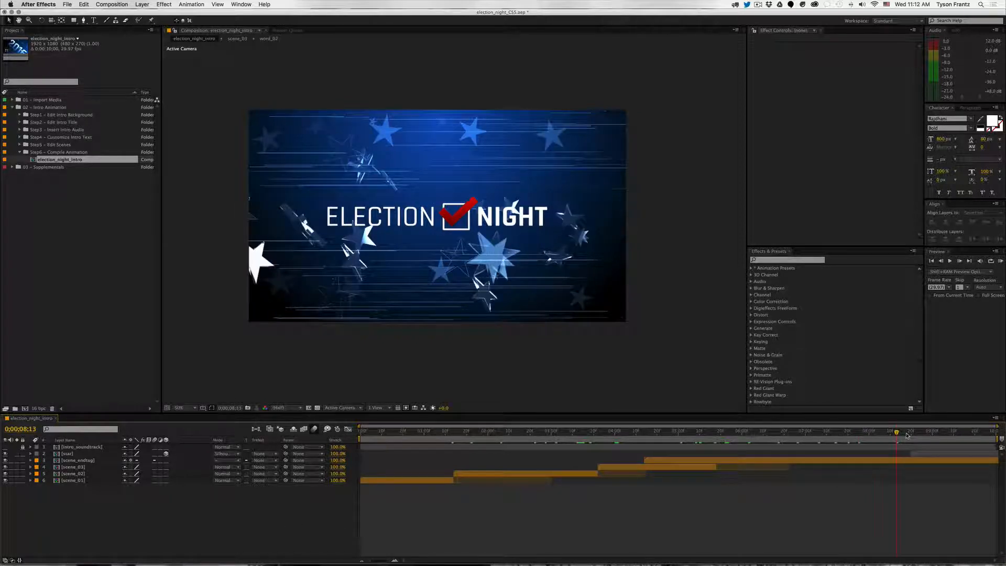
Select the star layer and scrub to 0;00;09;11 to examine its closing transition.
left_click(68, 454)
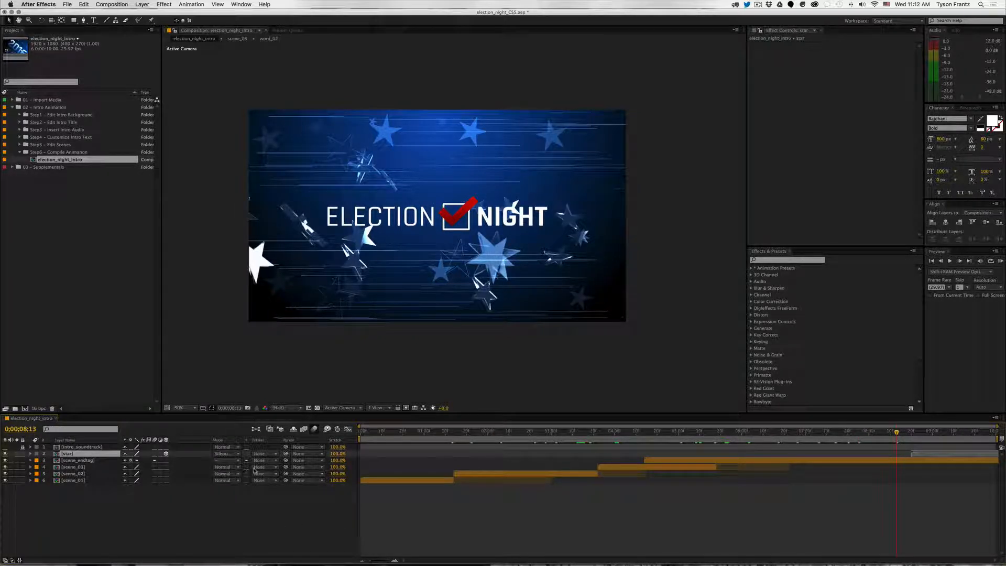
left_click_drag(925, 429, 956, 432)
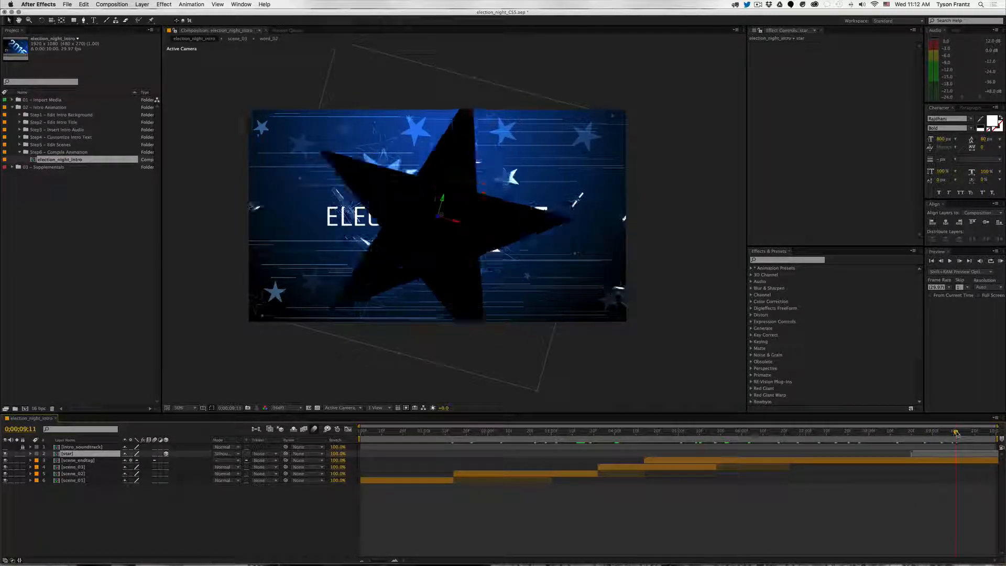
left_click(44, 244)
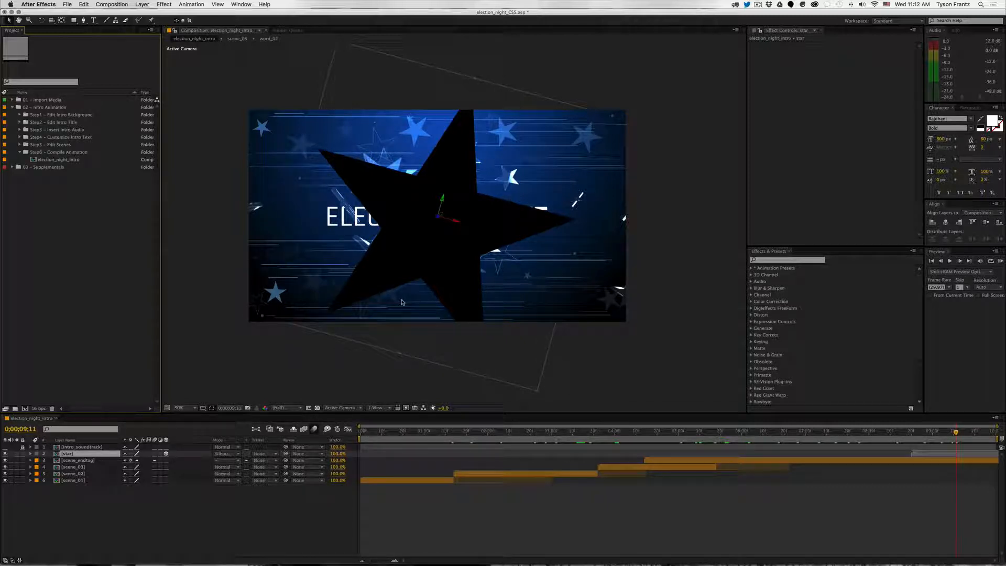
left_click(281, 523)
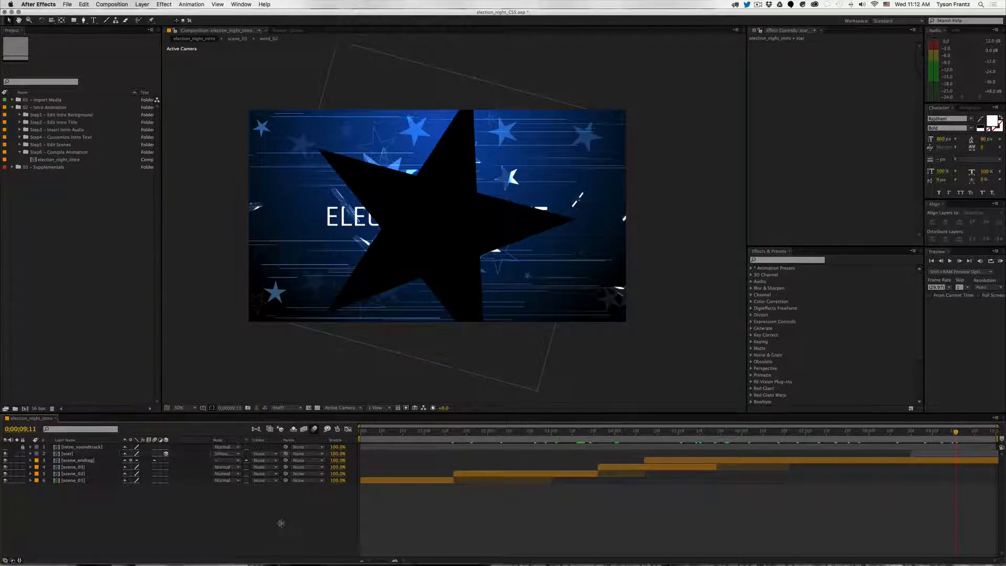
Reopen the election_night_intro composition and check the star layer's blending mode options without changing them.
key("super+w")
left_click(60, 160)
double_click(60, 161)
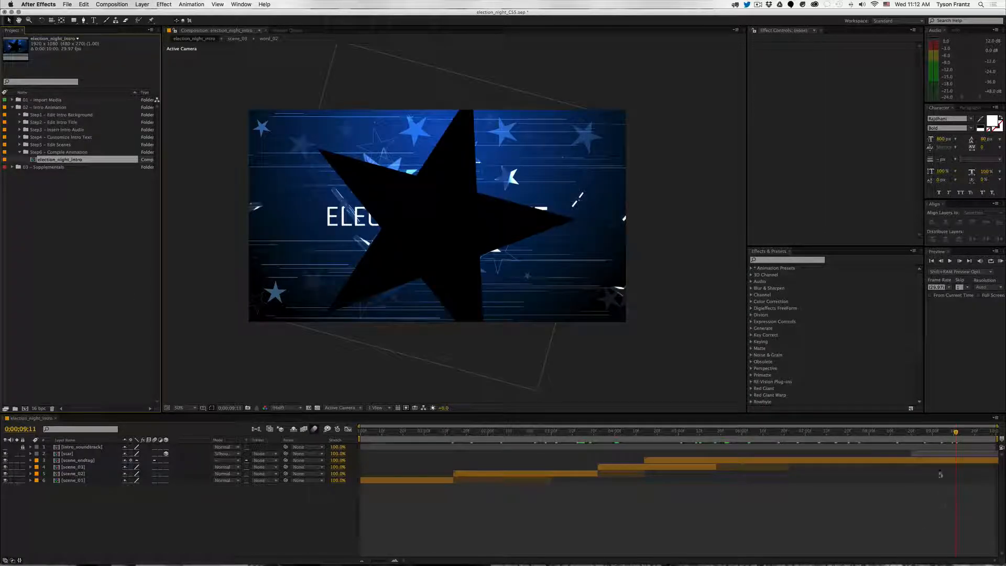
left_click(74, 454)
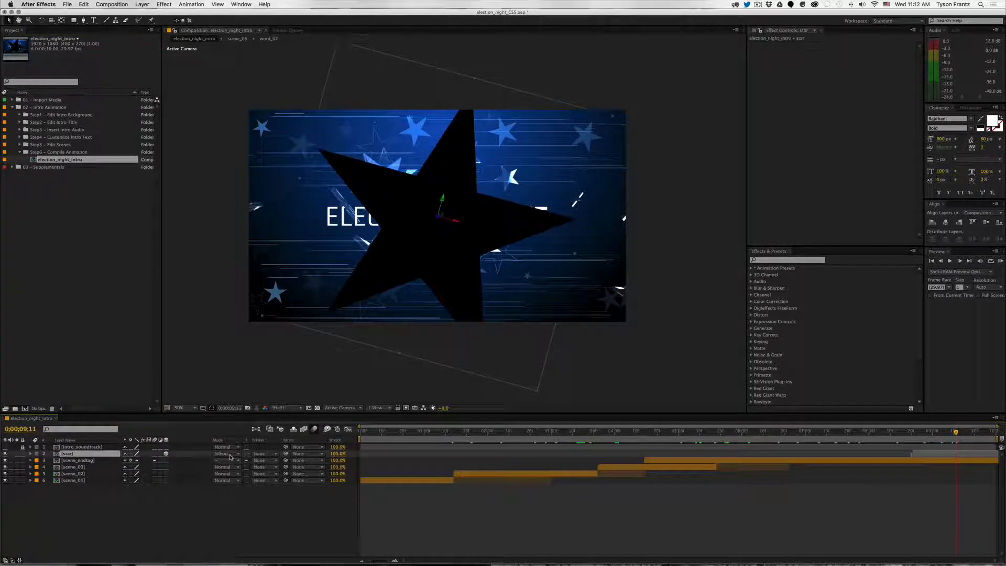
left_click(231, 455)
left_click(448, 523)
left_click(890, 512)
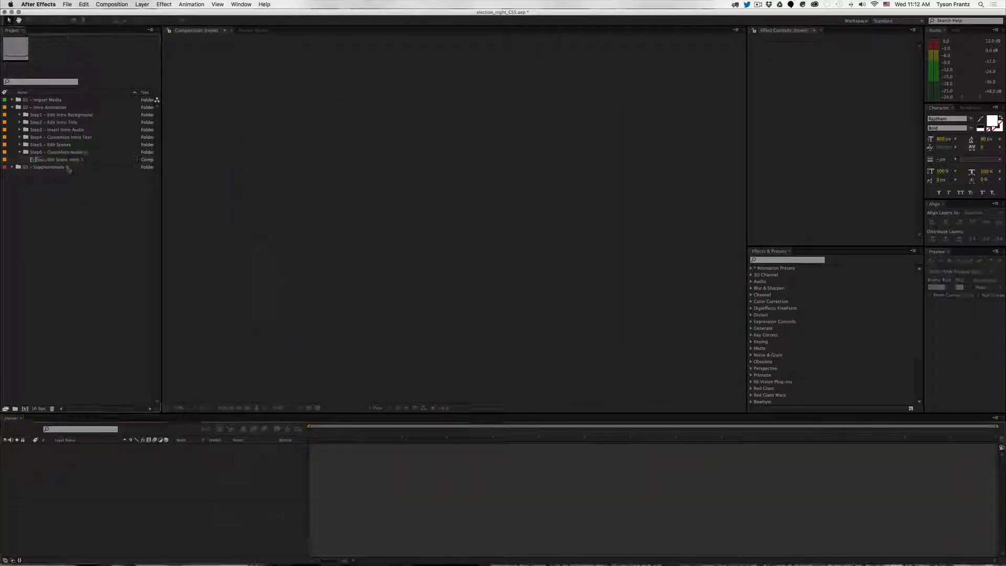
Expand the 01 – Import Media folder and import the dc_capitolbuilding[1-3].jpg sequence into its images folder.
left_click(62, 160)
left_click(67, 152)
left_click(65, 160)
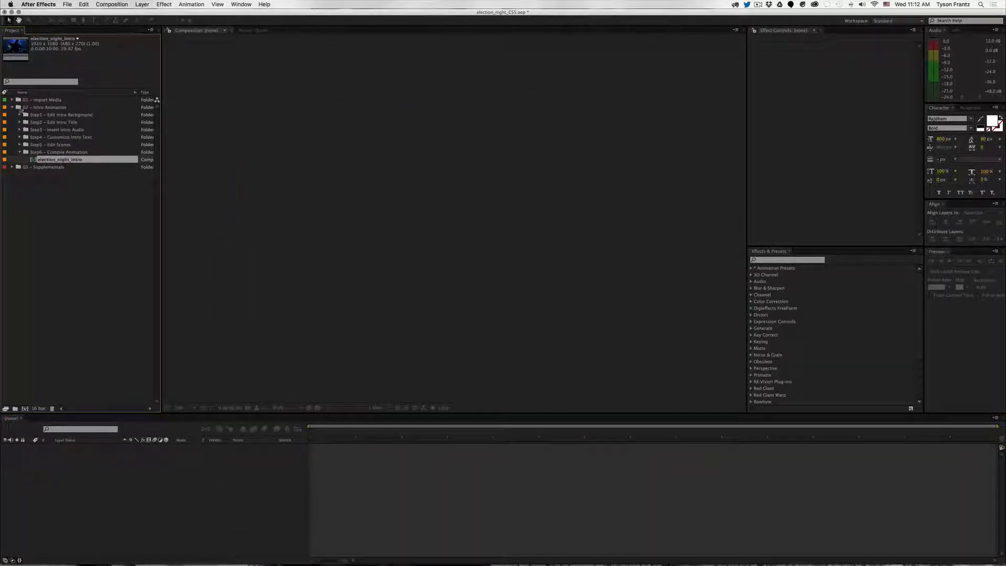
left_click(13, 100)
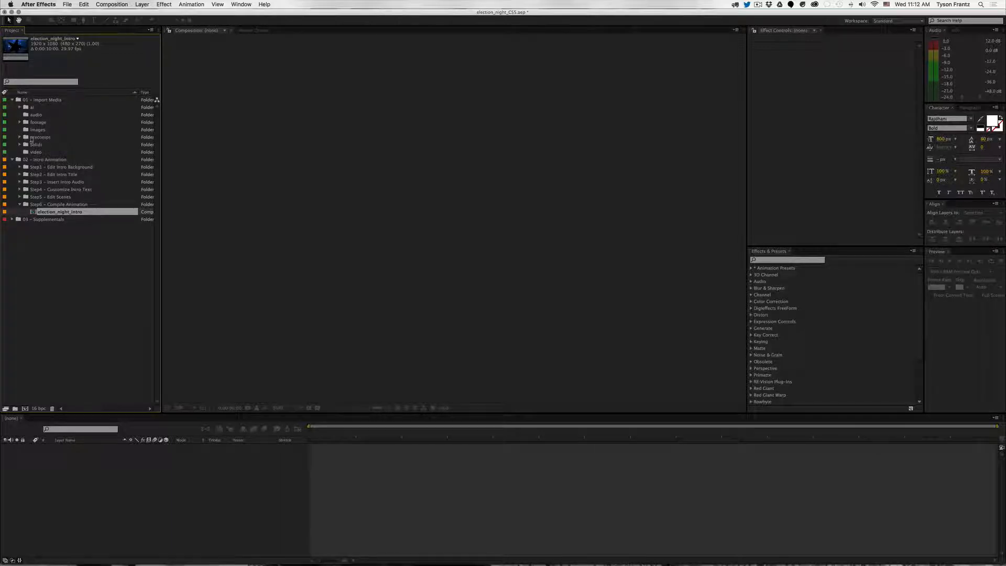
left_click(38, 131)
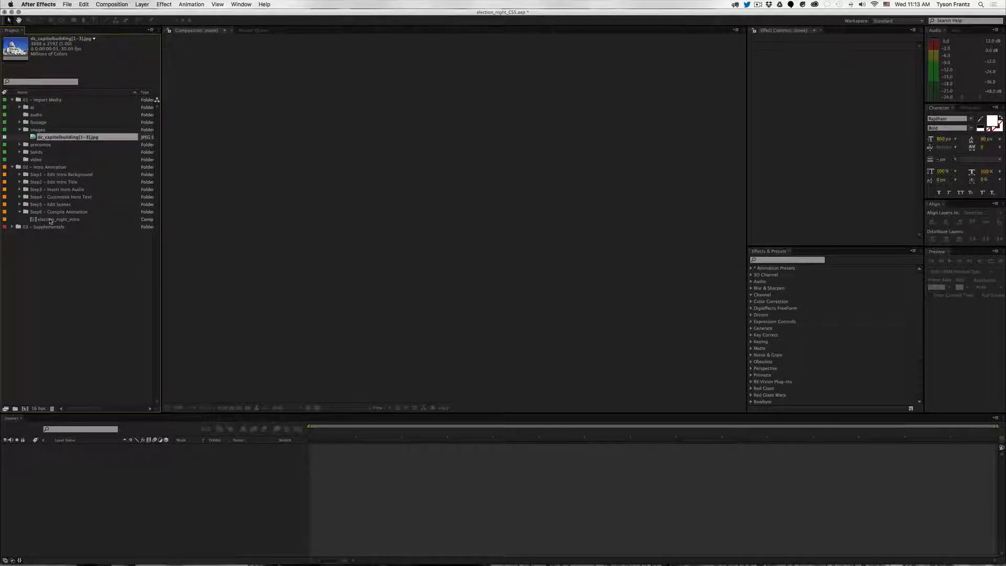
Add the dc_capitolbuilding[1-3].jpg sequence as the lowest layer of election_night_intro, starting at 0;00;09;04.
double_click(50, 220)
left_click(74, 137)
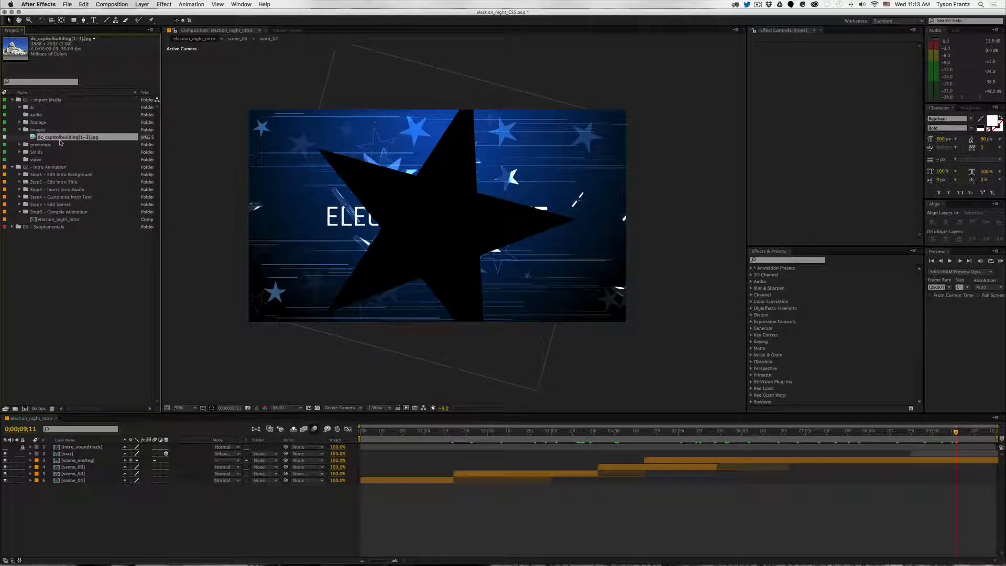
left_click_drag(60, 142, 89, 486)
left_click(940, 433)
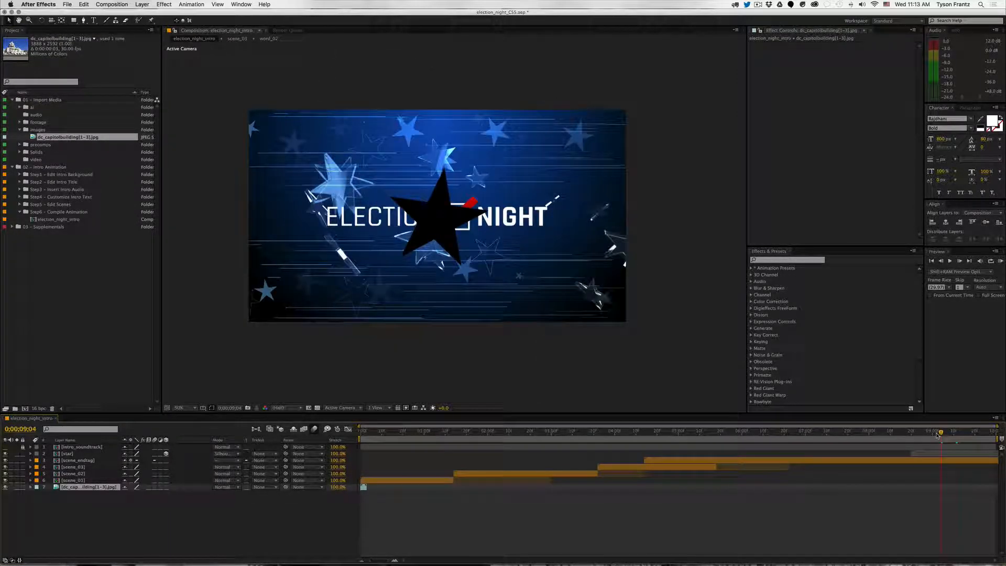
key("bracketleft")
Delete the dc_capitolbuilding[1-3].jpg sequence from the project, including its use in the composition.
left_click(61, 137)
key("Delete")
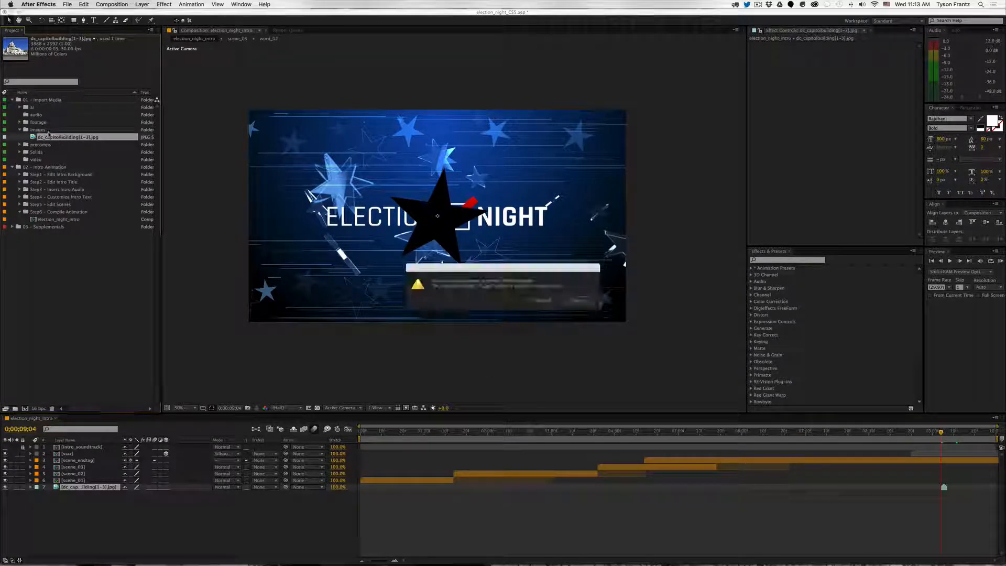
left_click(573, 300)
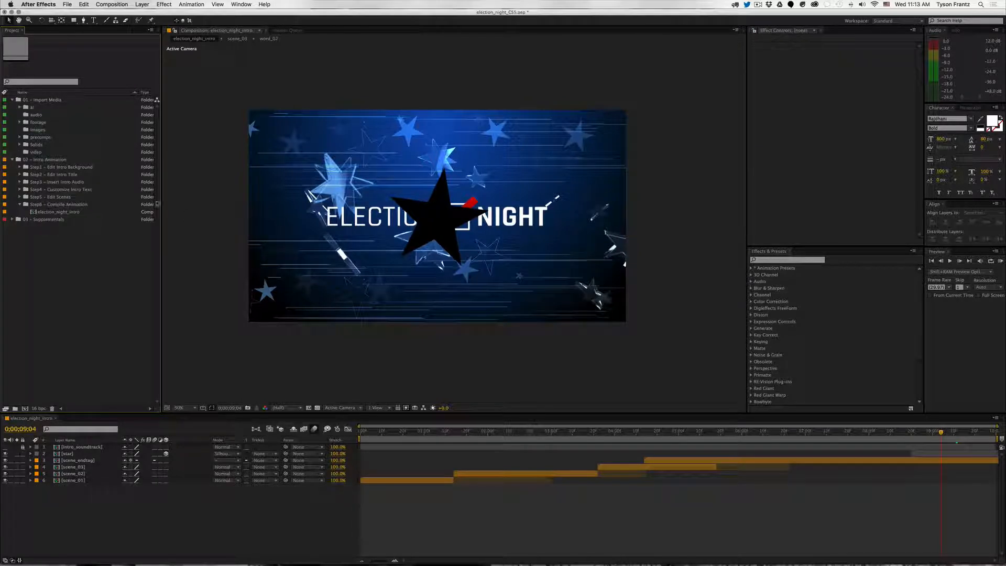
Import dc_capitolbuilding3.jpg into the images folder as a single still rather than a JPEG sequence.
left_click(58, 131)
key("super+i")
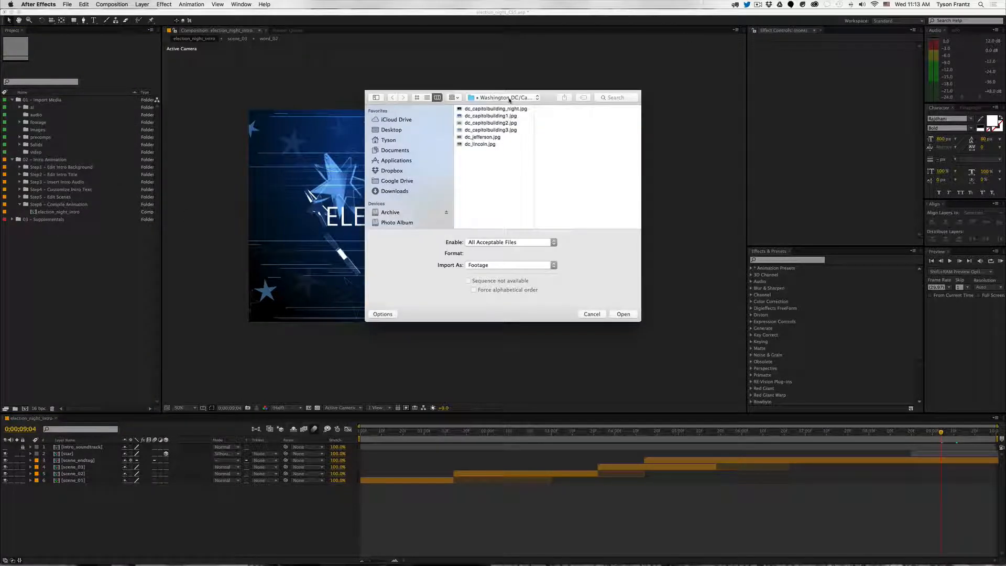
left_click(494, 130)
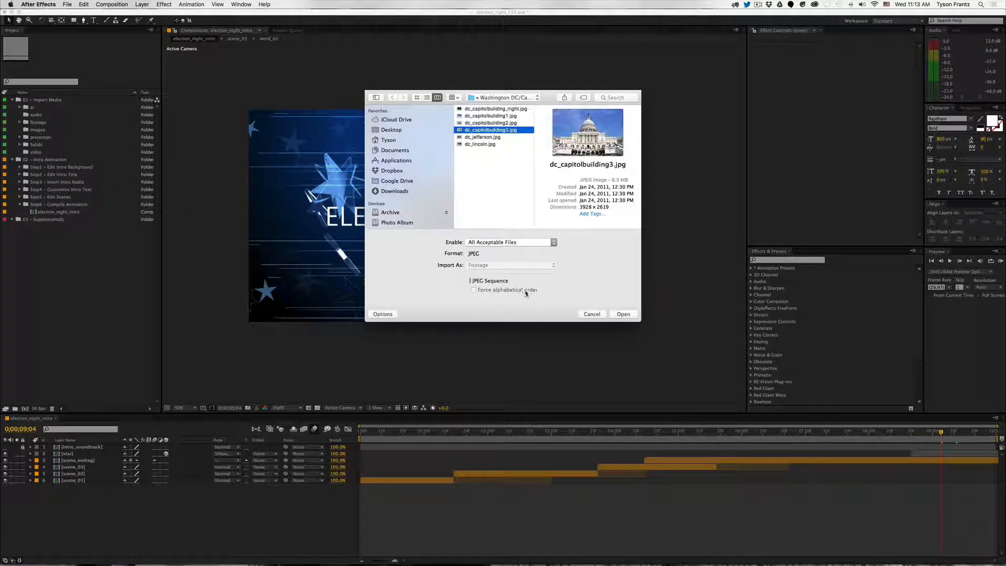
key("Return")
Place dc_capitolbuilding3.jpg beneath all election_night_intro layers, start it at 0;00;09;04, and check the star transition at 0;00;09;12.
left_click_drag(55, 137, 109, 486)
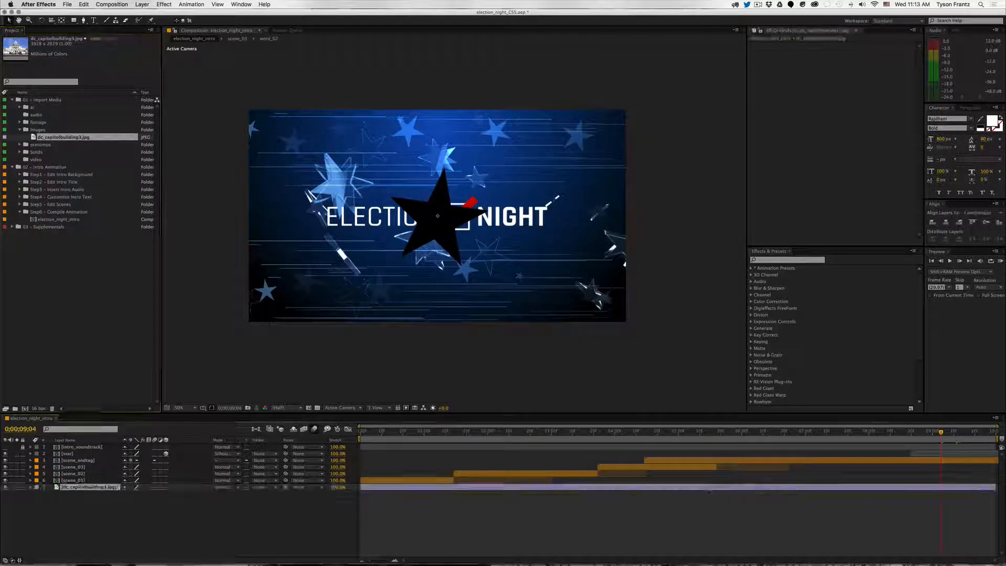
key("bracketleft")
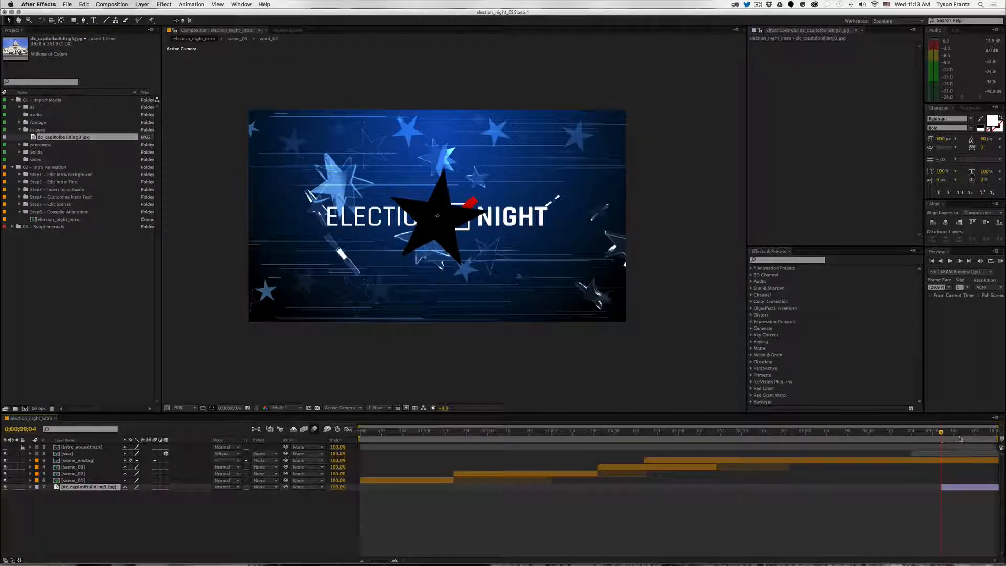
left_click_drag(960, 439, 957, 439)
left_click(943, 455)
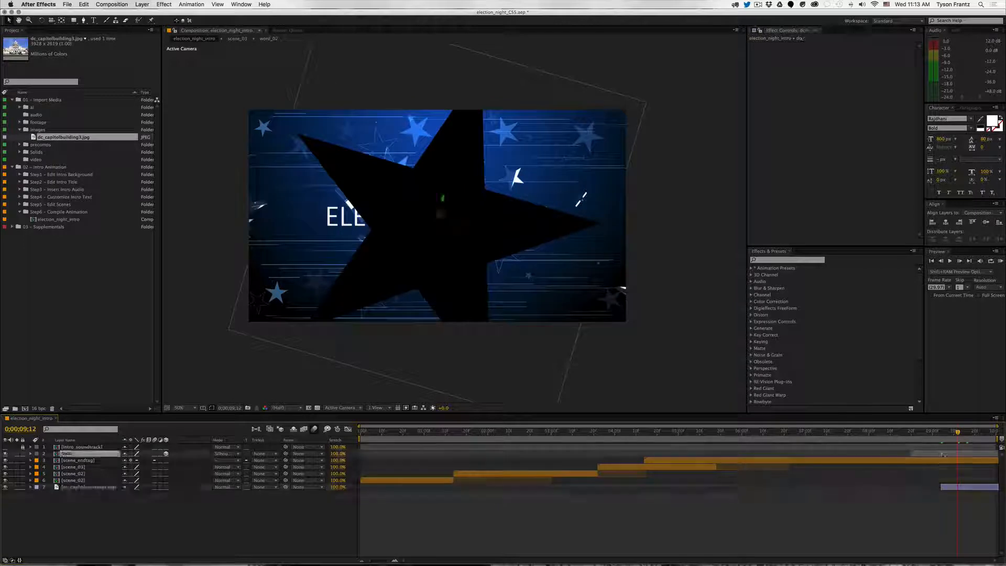
Delete the dc_capitolbuilding3.jpg layer from election_night_intro and close the composition.
left_click(968, 489)
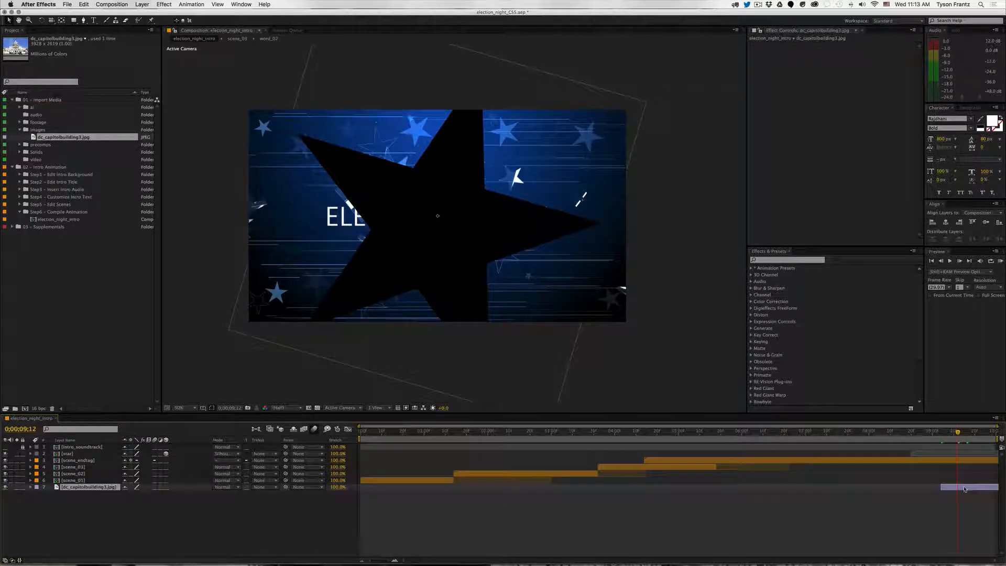
key("Delete")
key("super+w")
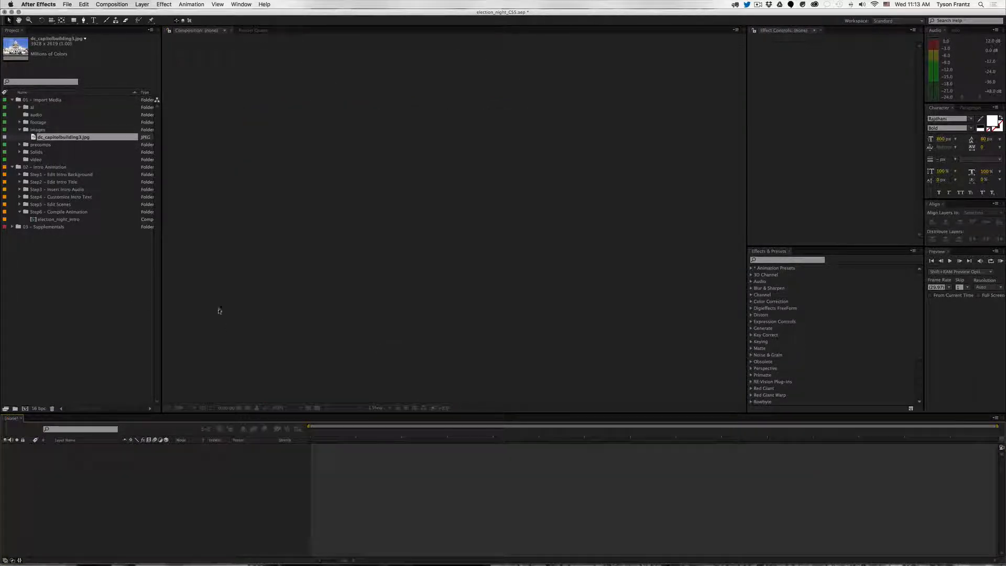
Create a 30-second HDTV 1080 29.97 composition named intro in the Step6 – Compile Animation folder.
left_click(119, 290)
left_click(59, 220)
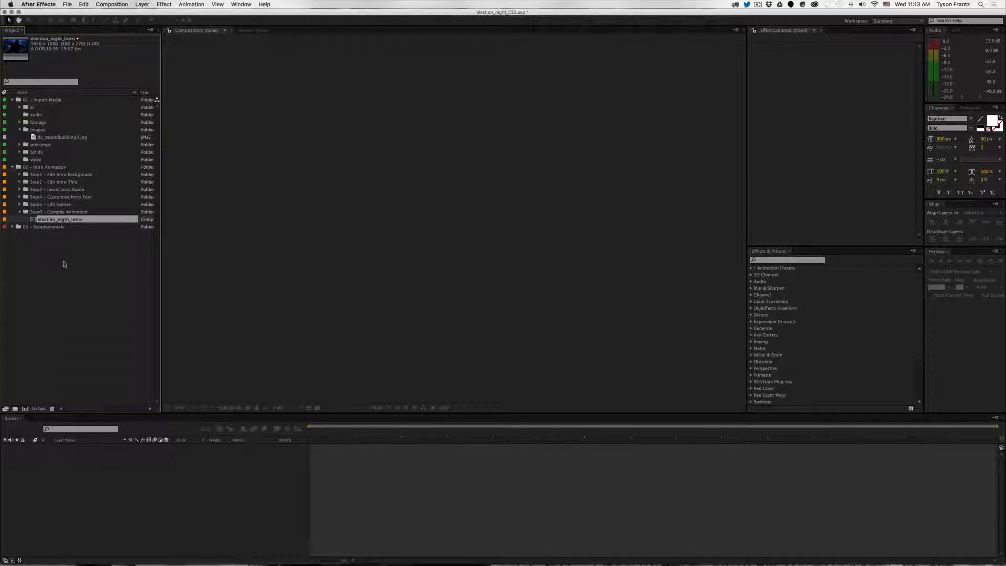
key("Up")
key("super+n")
type("int")
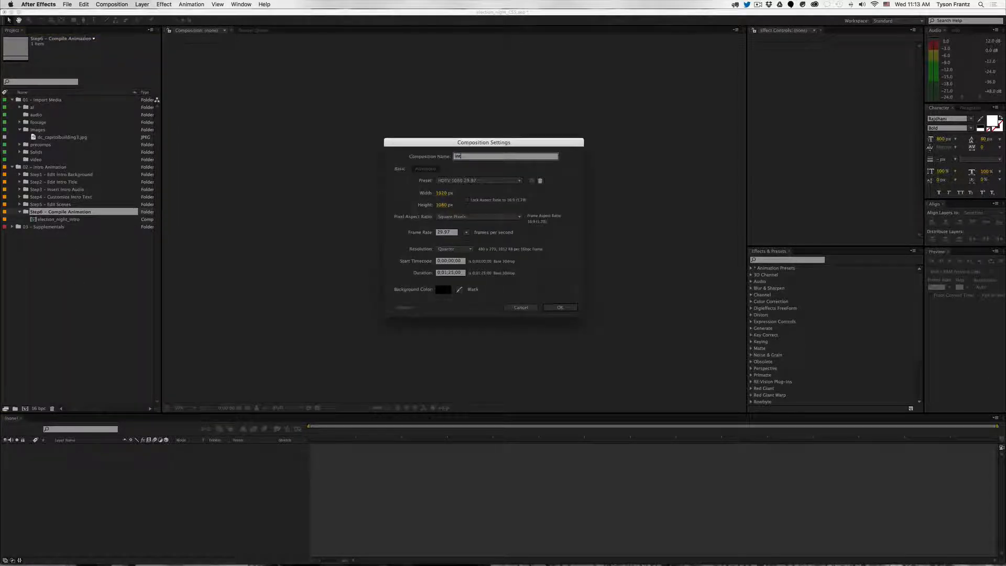
type("ro")
left_click(450, 273)
key("BackSpace")
type("0")
key("Return")
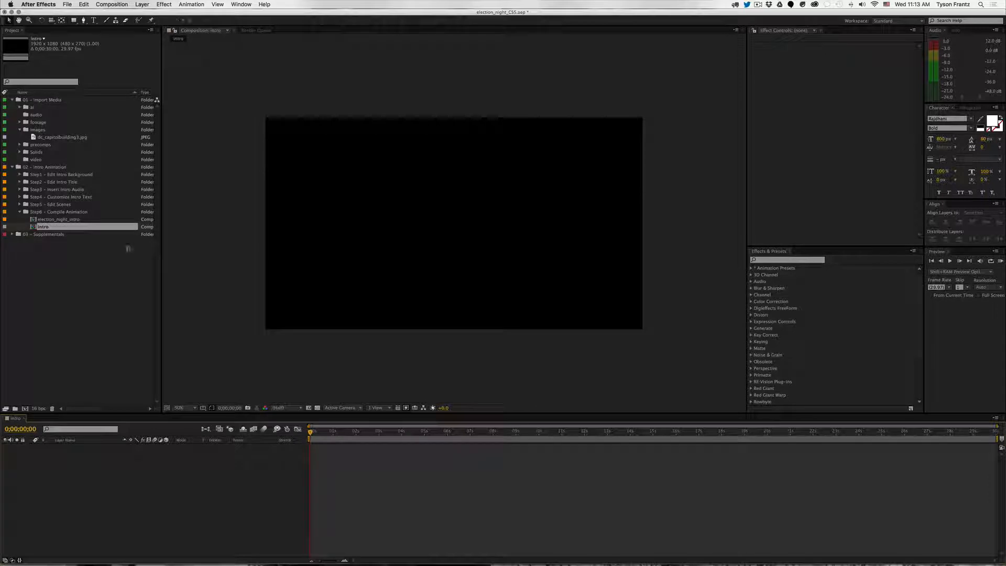
Add election_night_intro to the intro composition with dc_capitolbuilding3.jpg beneath it, starting the image at about 8 seconds.
left_click(54, 220)
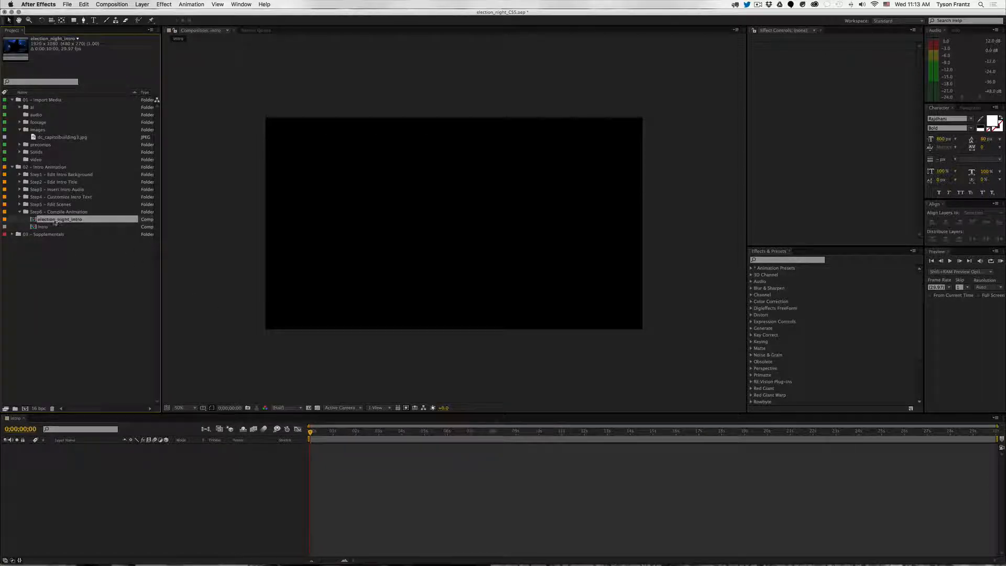
left_click_drag(66, 222, 494, 483)
left_click_drag(61, 137, 343, 505)
left_click(512, 433)
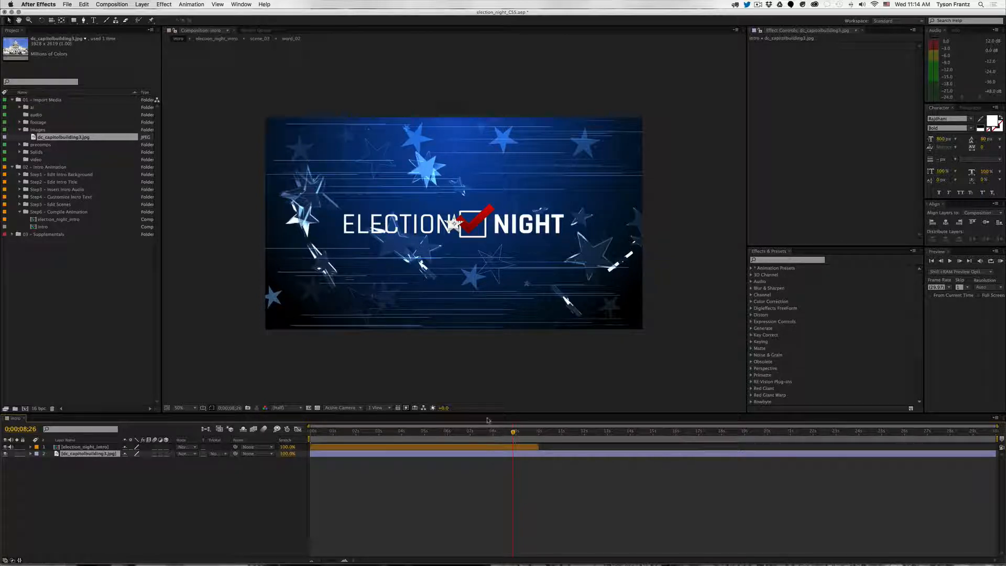
left_click(493, 434)
key("[")
Set the intro composition's work area from about 8 seconds to 0;00;10;04 and preview the star transition.
left_click_drag(529, 433, 491, 436)
key("b")
left_click(542, 434)
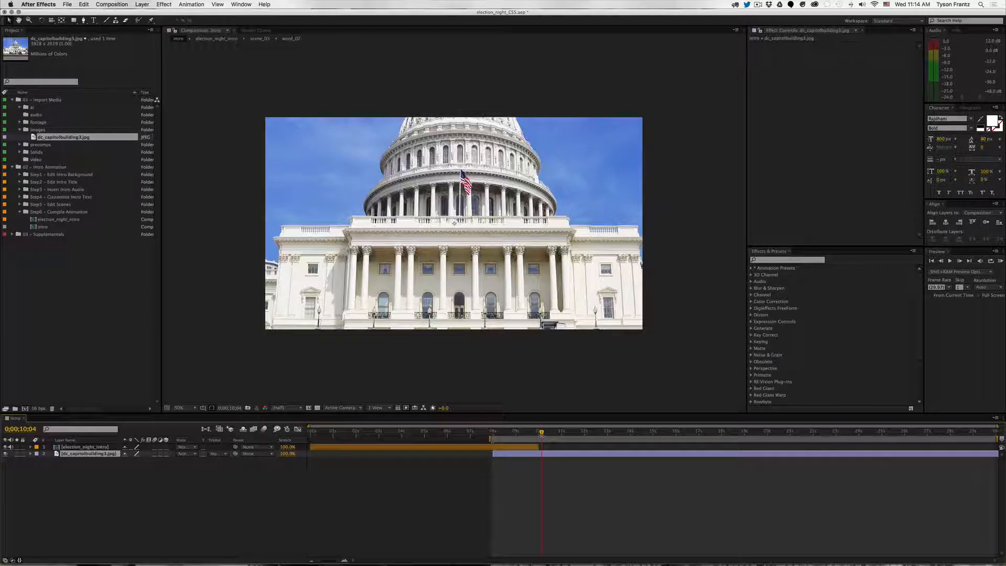
key("n")
key("KP_0")
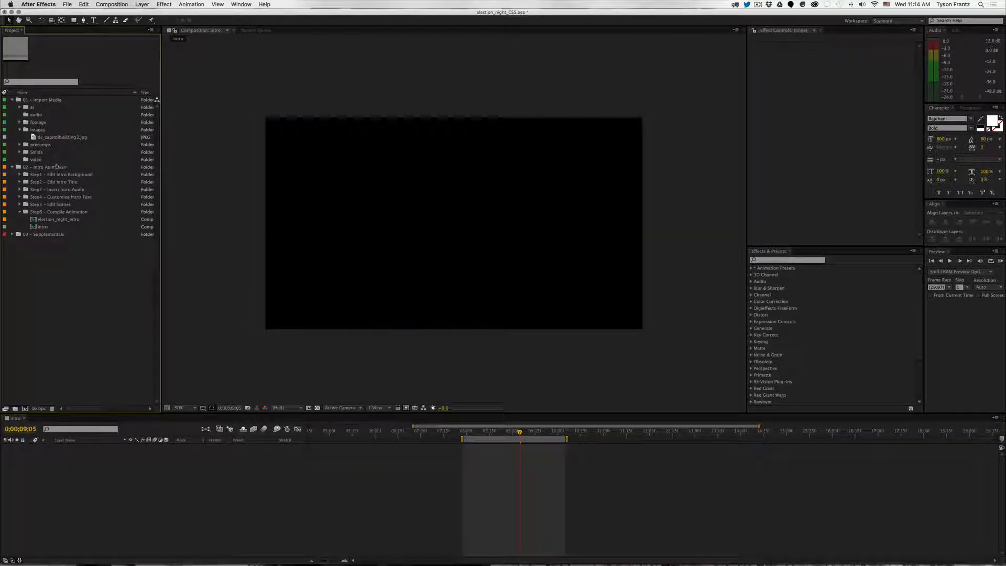
Delete the intro composition from the project and collapse the Step6 – Compile Animation folder.
left_click(47, 228)
key("Delete")
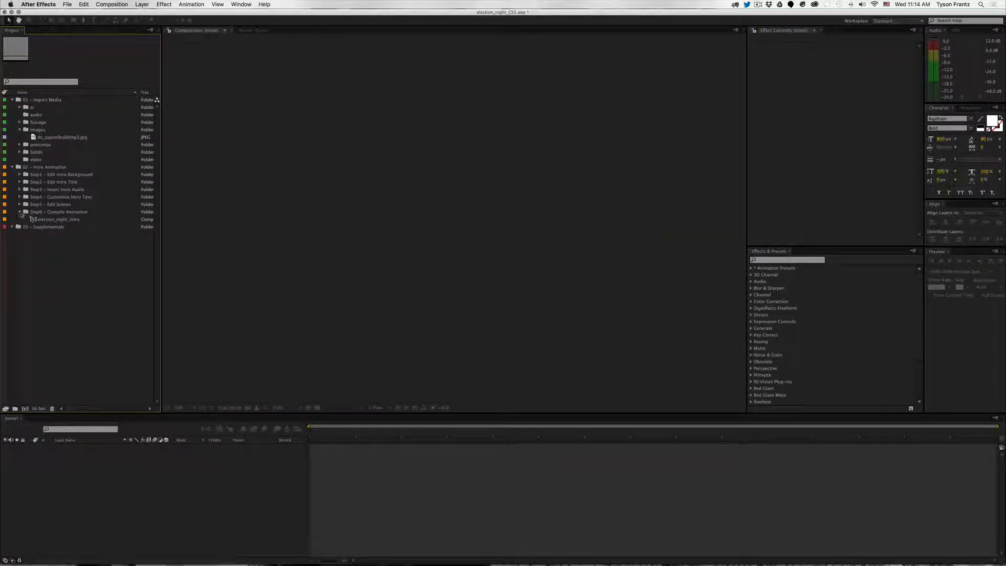
left_click(19, 211)
left_click(43, 167)
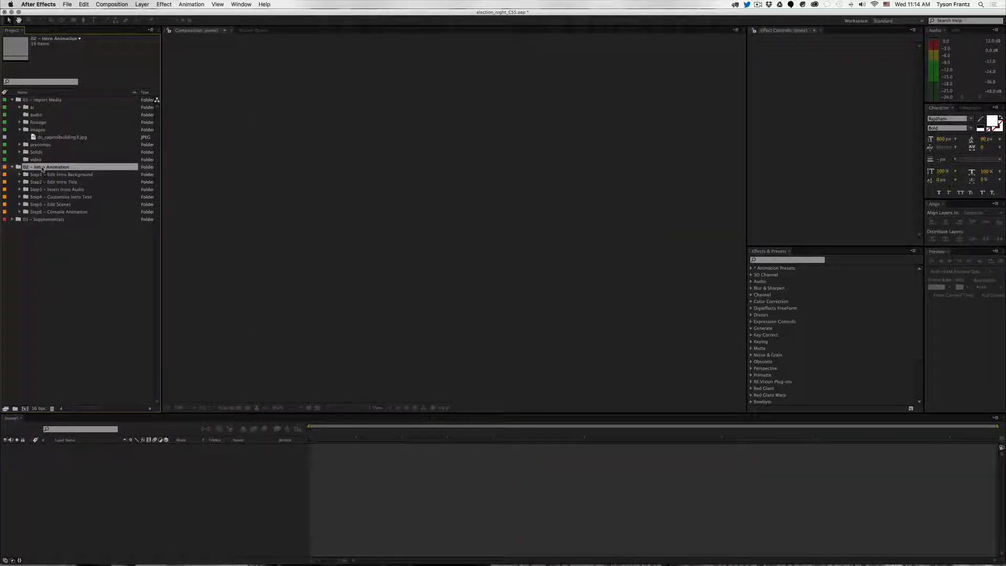
left_click(54, 212)
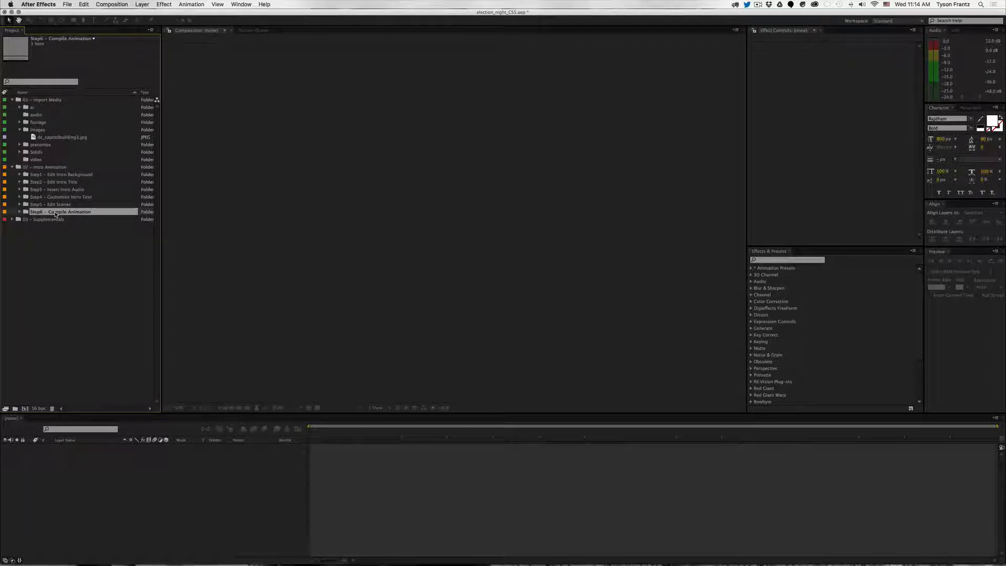
left_click(50, 168)
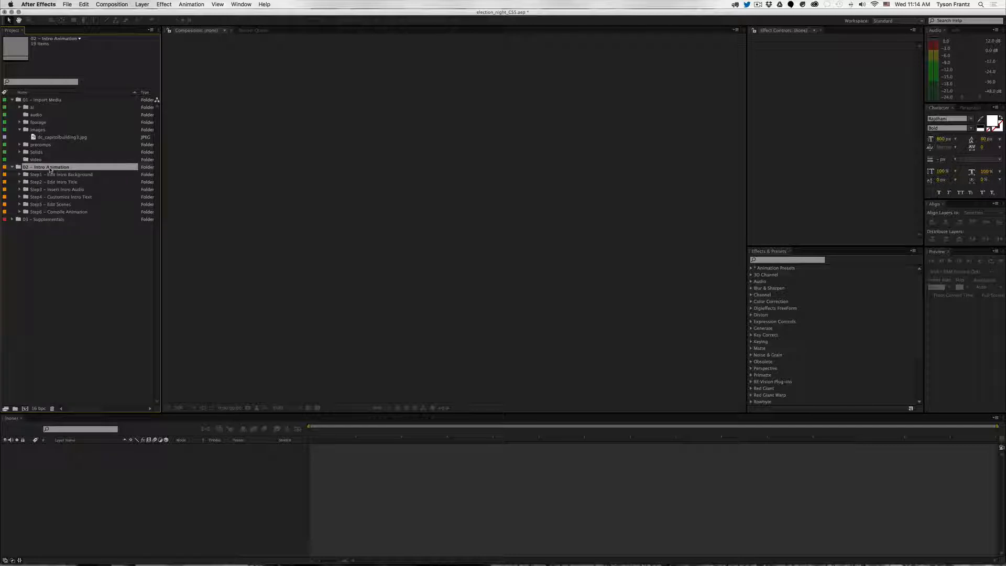